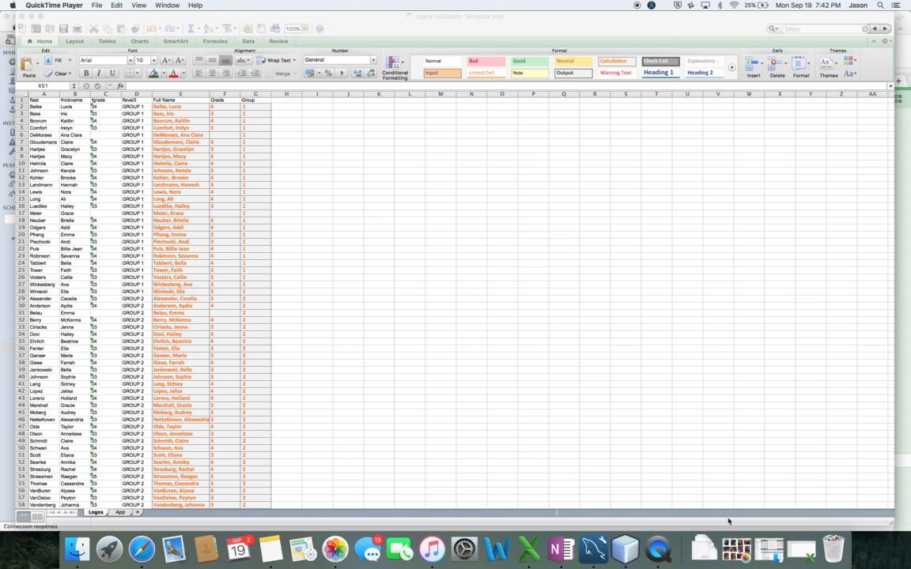
Step: Bring up the logos with grade and group.xls workbook and copy its student records in A2:D295
{"action": "left_click", "coordinate": [801, 547]}
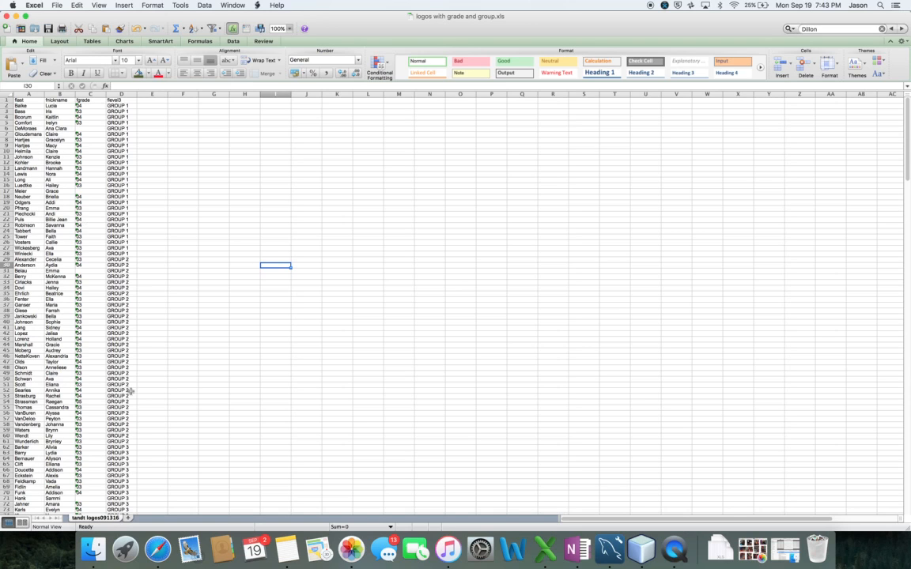
{"action": "left_click", "coordinate": [28, 106]}
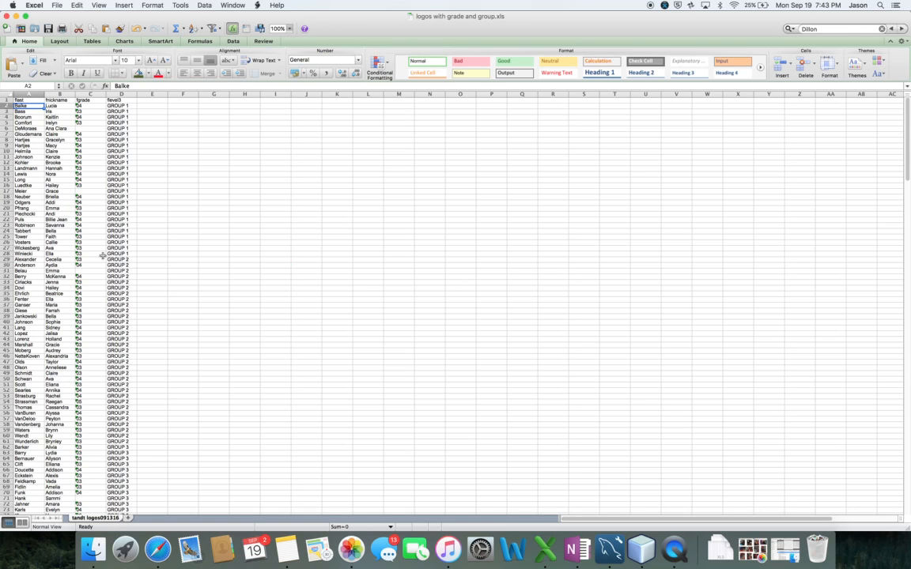
{"action": "scroll", "coordinate": [102, 256], "scroll_direction": "down", "scroll_amount": 5}
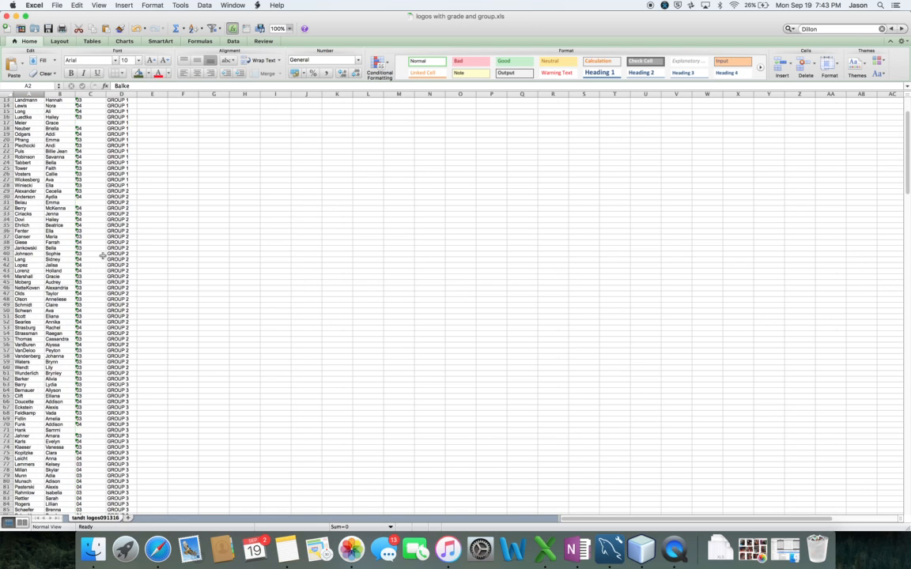
{"action": "scroll", "coordinate": [102, 256], "scroll_direction": "down", "scroll_amount": 15}
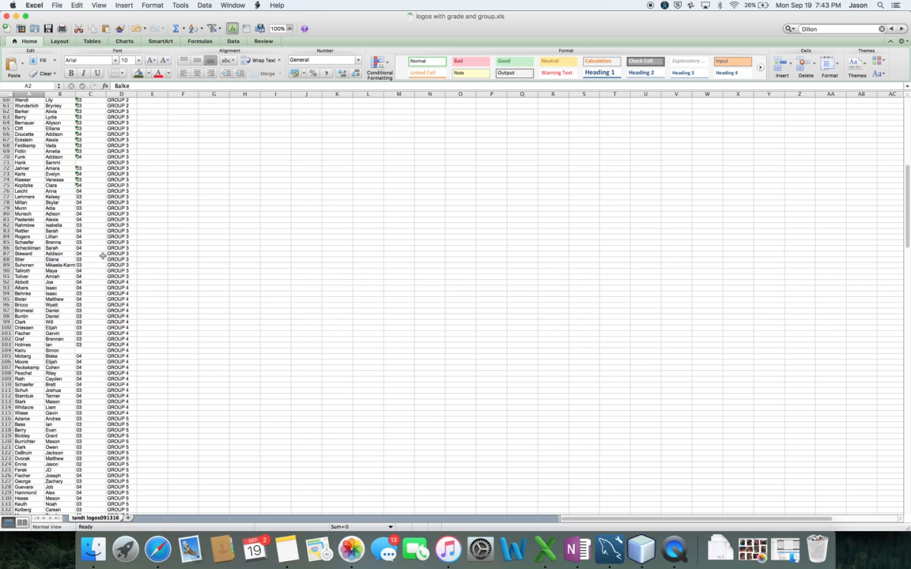
{"action": "scroll", "coordinate": [102, 256], "scroll_direction": "down", "scroll_amount": 20}
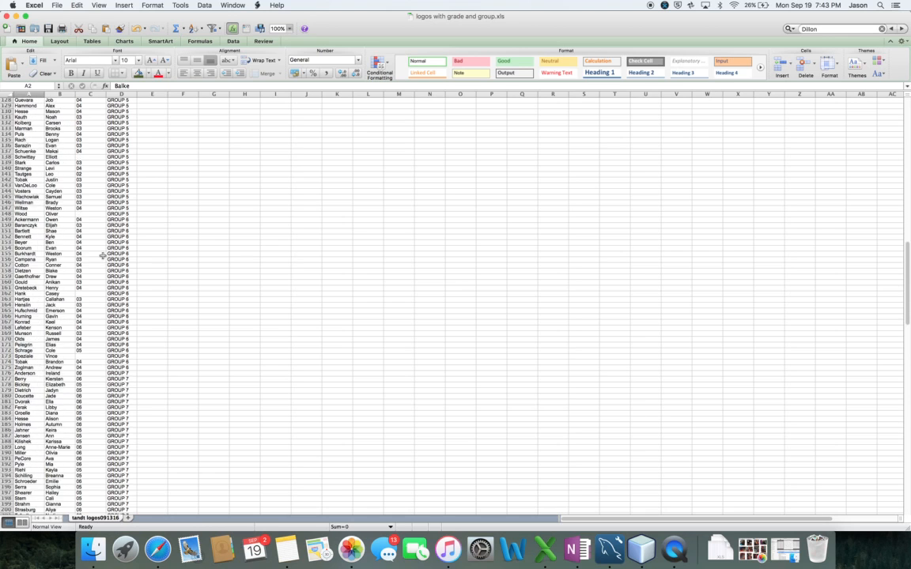
{"action": "scroll", "coordinate": [102, 256], "scroll_direction": "down", "scroll_amount": 19}
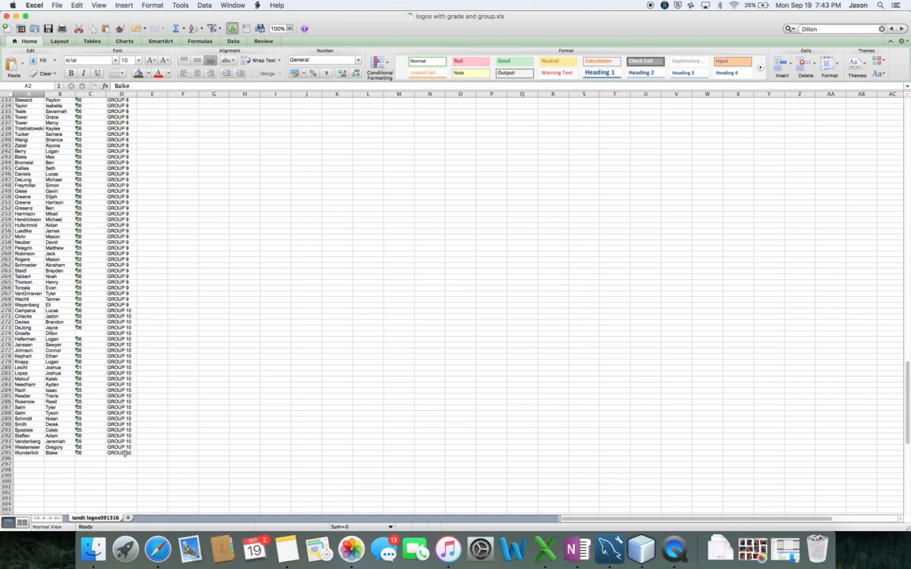
{"action": "left_click", "coordinate": [125, 453], "text": "shift"}
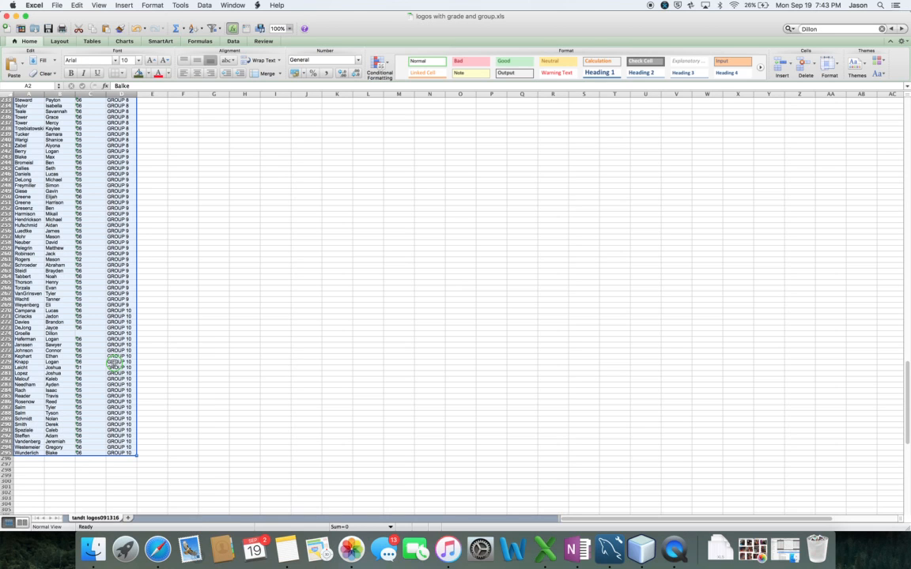
{"action": "right_click", "coordinate": [116, 326]}
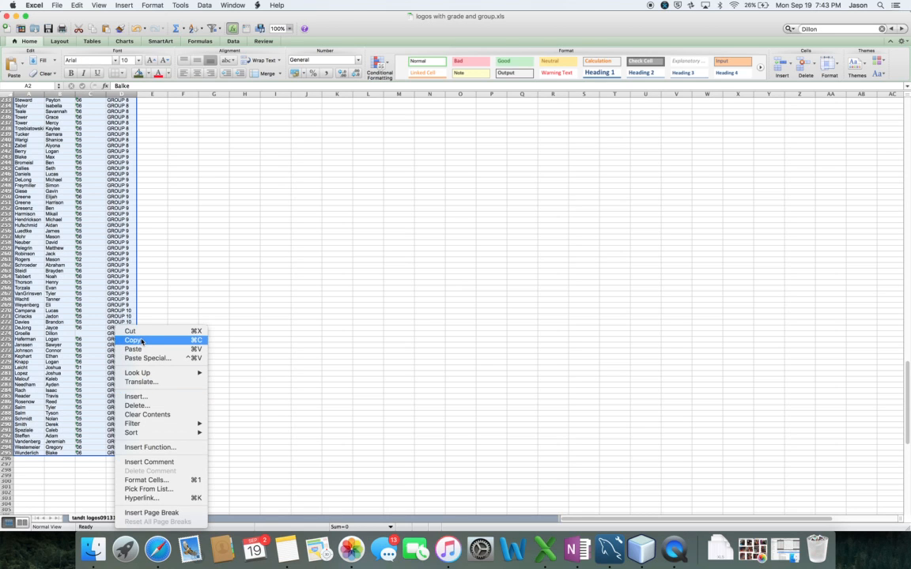
{"action": "left_click", "coordinate": [143, 341]}
Step: Paste the copied records as values only from cell A2 of the Logos sheet in Logos Validation Template.xlsx
{"action": "scroll", "coordinate": [170, 304], "scroll_direction": "up", "scroll_amount": 20}
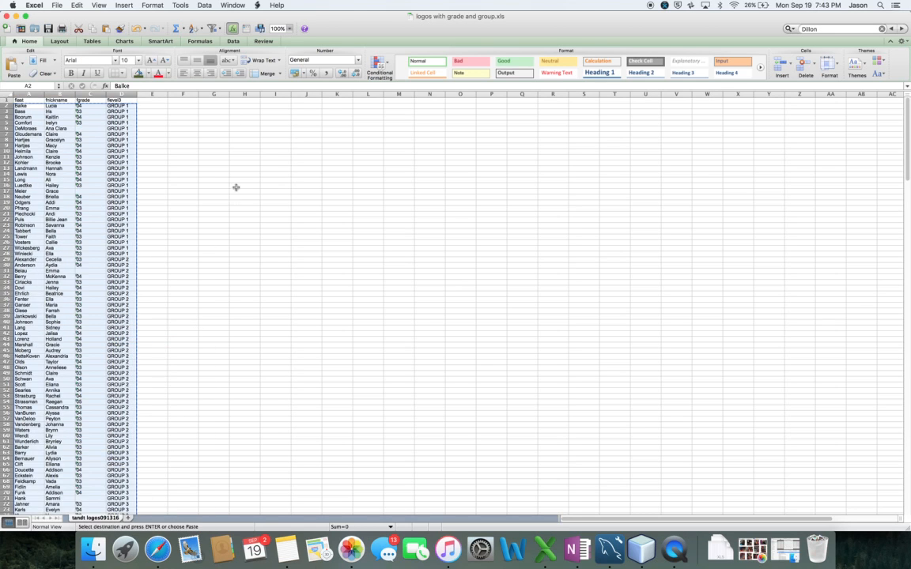
{"action": "left_click", "coordinate": [203, 5]}
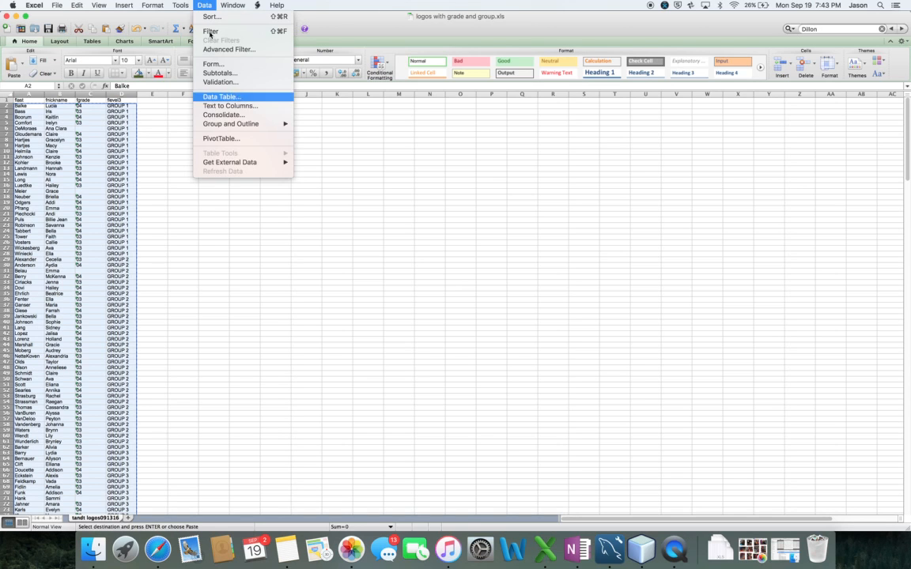
{"action": "mouse_move", "coordinate": [233, 5]}
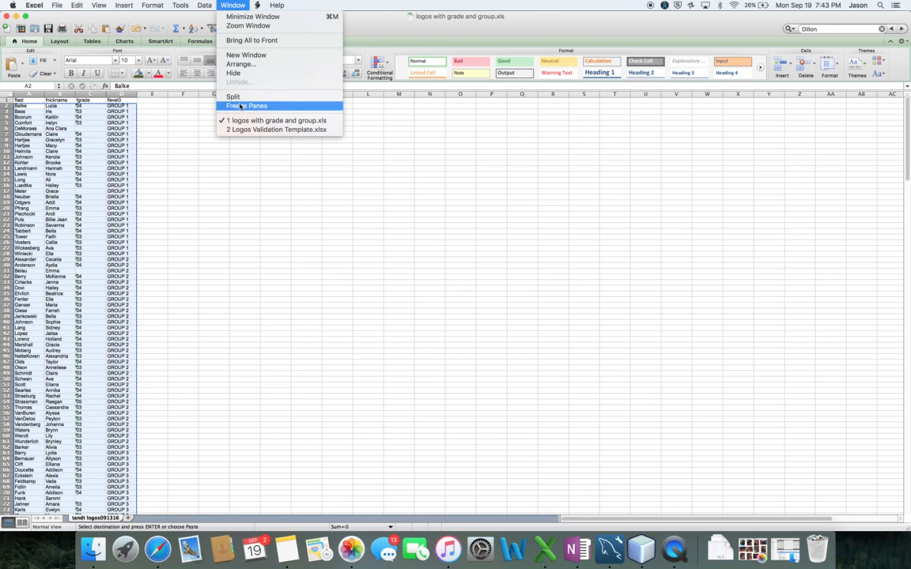
{"action": "left_click", "coordinate": [245, 129]}
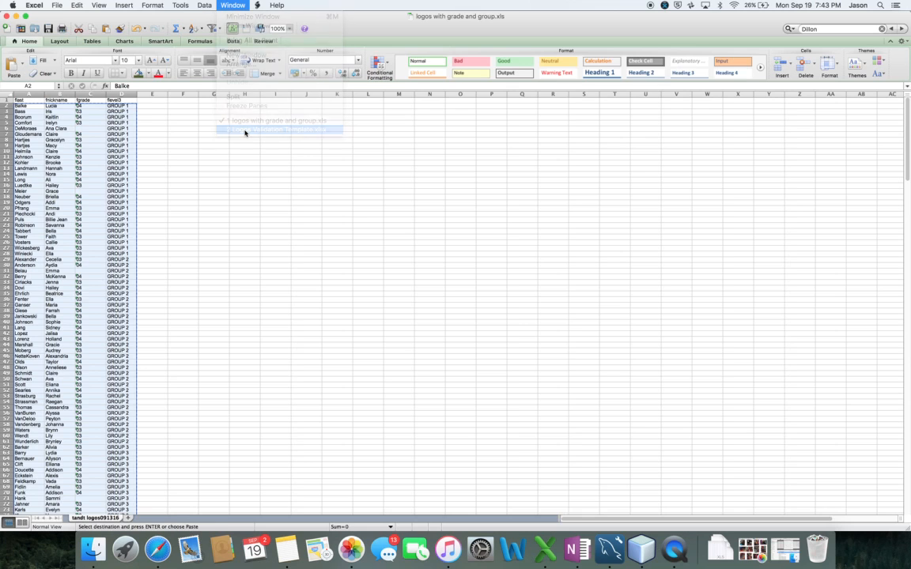
{"action": "left_click", "coordinate": [46, 106]}
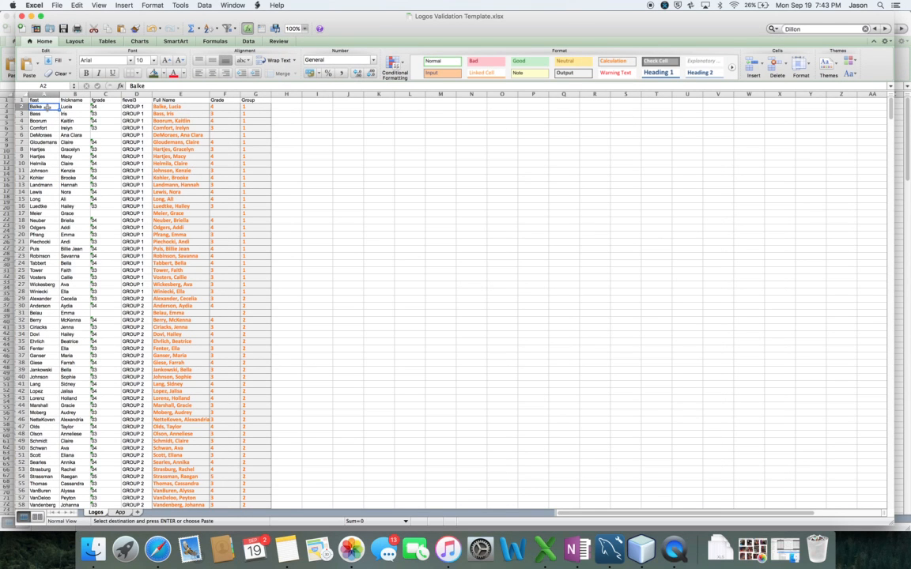
{"action": "right_click", "coordinate": [47, 107]}
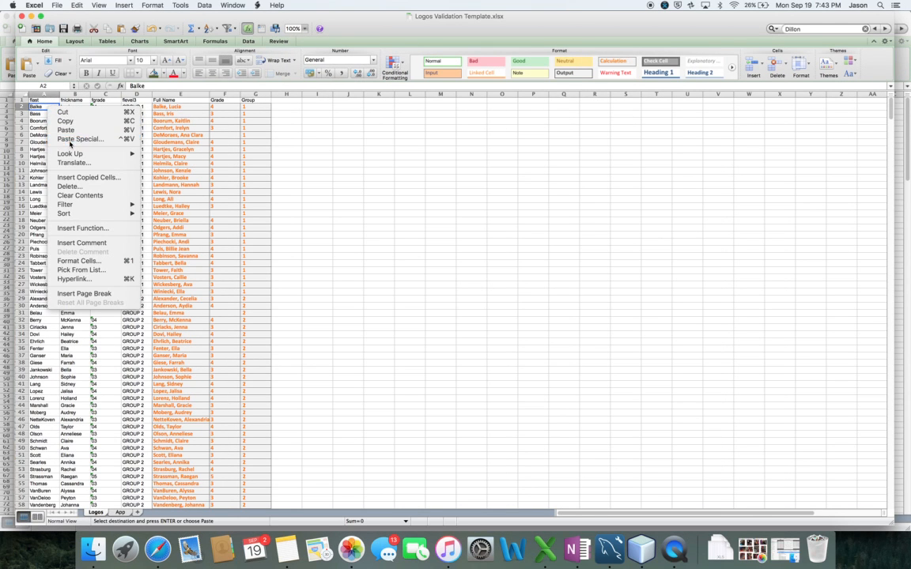
{"action": "left_click", "coordinate": [72, 139]}
{"action": "left_click", "coordinate": [19, 96]}
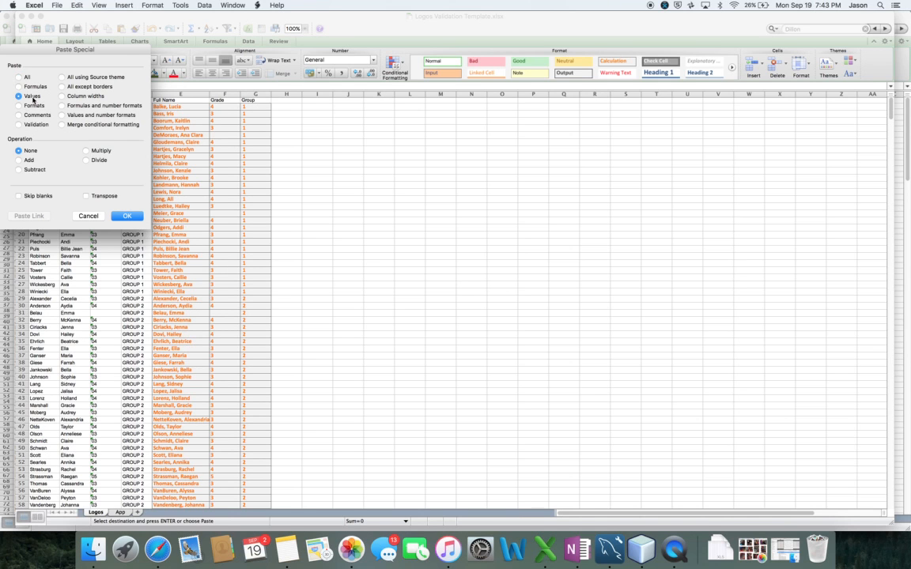
{"action": "left_click", "coordinate": [126, 215]}
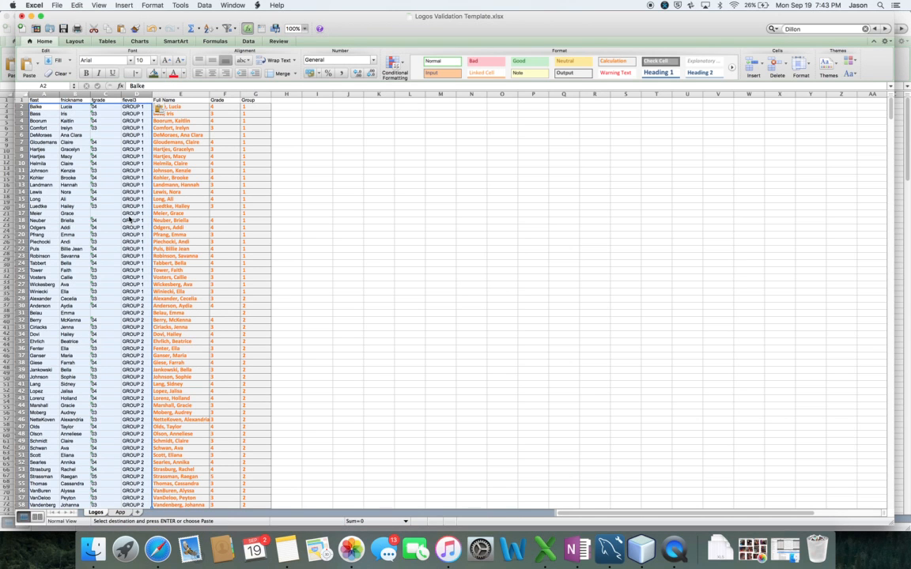
Step: Examine the pasted records and the formula columns beside them down past the last filled row of the Logos sheet
{"action": "scroll", "coordinate": [127, 344], "scroll_direction": "down", "scroll_amount": 5}
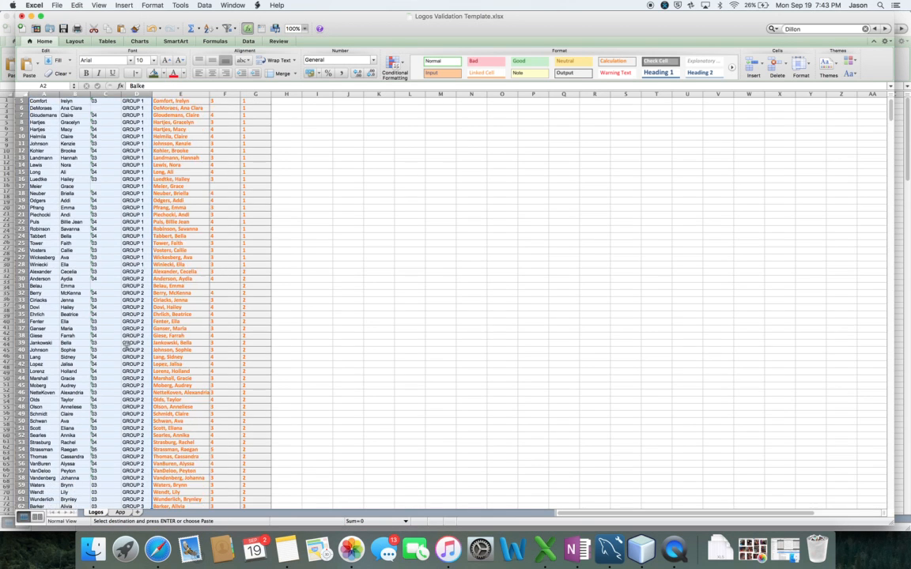
{"action": "scroll", "coordinate": [126, 344], "scroll_direction": "down", "scroll_amount": 15}
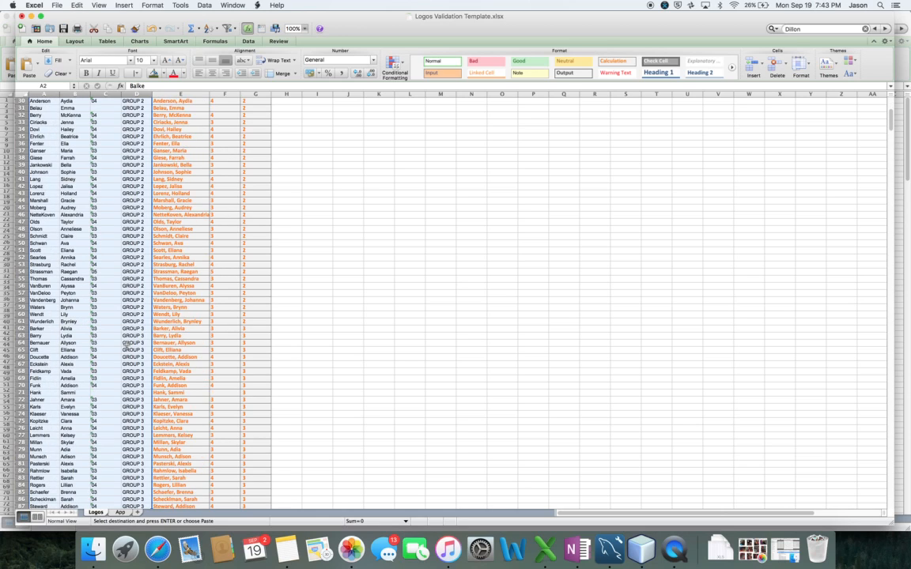
{"action": "scroll", "coordinate": [126, 344], "scroll_direction": "down", "scroll_amount": 12}
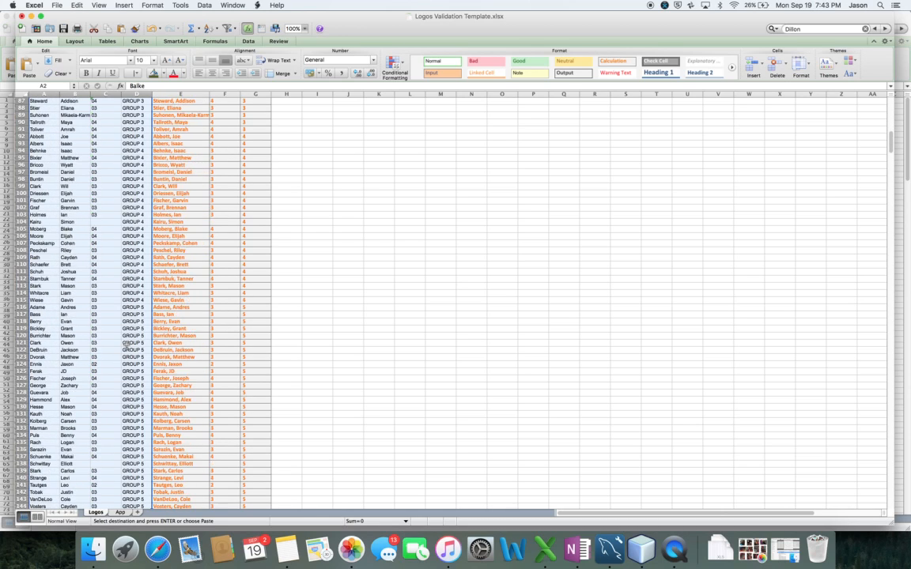
{"action": "scroll", "coordinate": [126, 343], "scroll_direction": "down", "scroll_amount": 7}
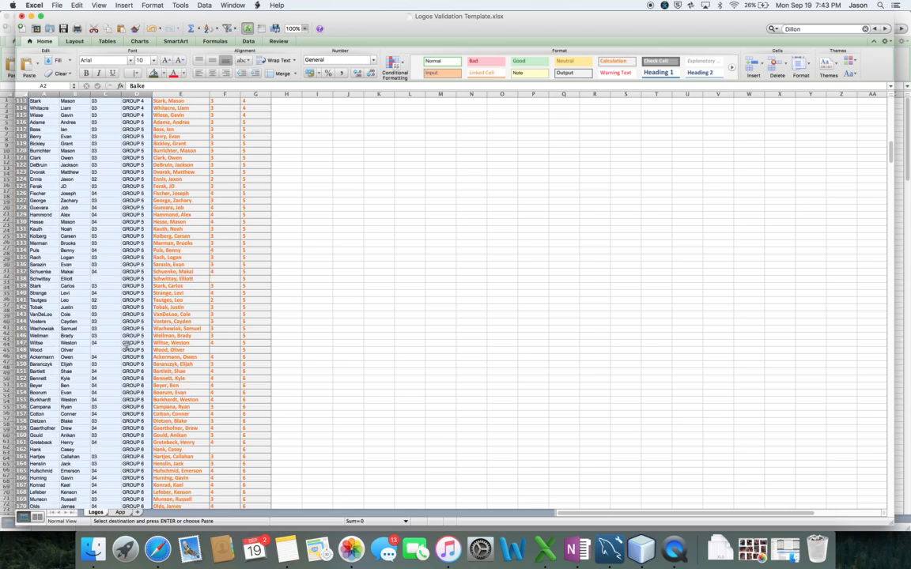
{"action": "scroll", "coordinate": [127, 344], "scroll_direction": "down", "scroll_amount": 7}
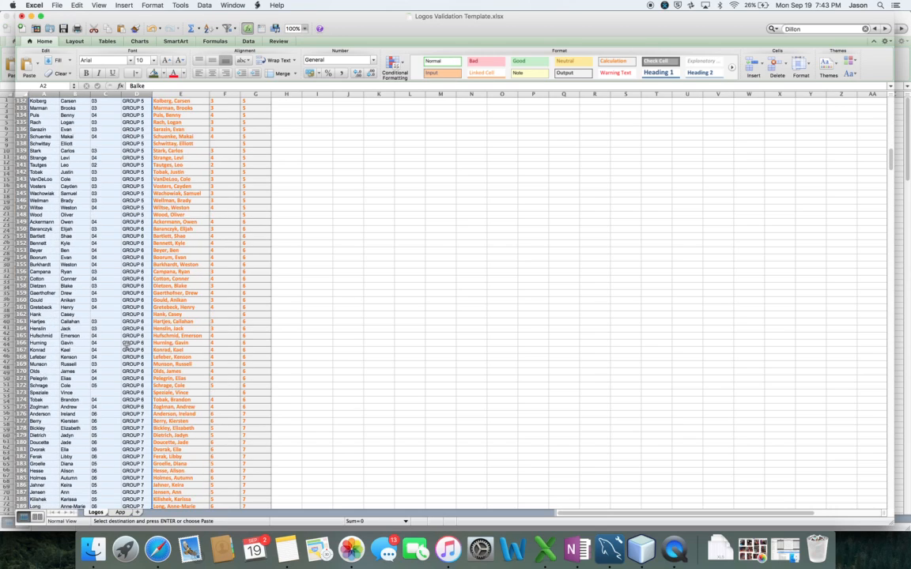
{"action": "scroll", "coordinate": [126, 344], "scroll_direction": "down", "scroll_amount": 11}
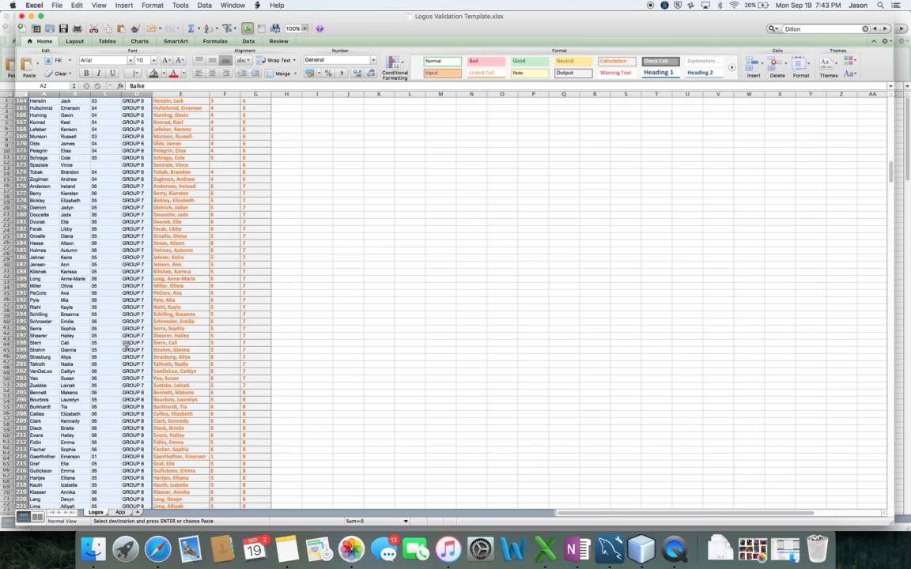
{"action": "scroll", "coordinate": [126, 344], "scroll_direction": "down", "scroll_amount": 6}
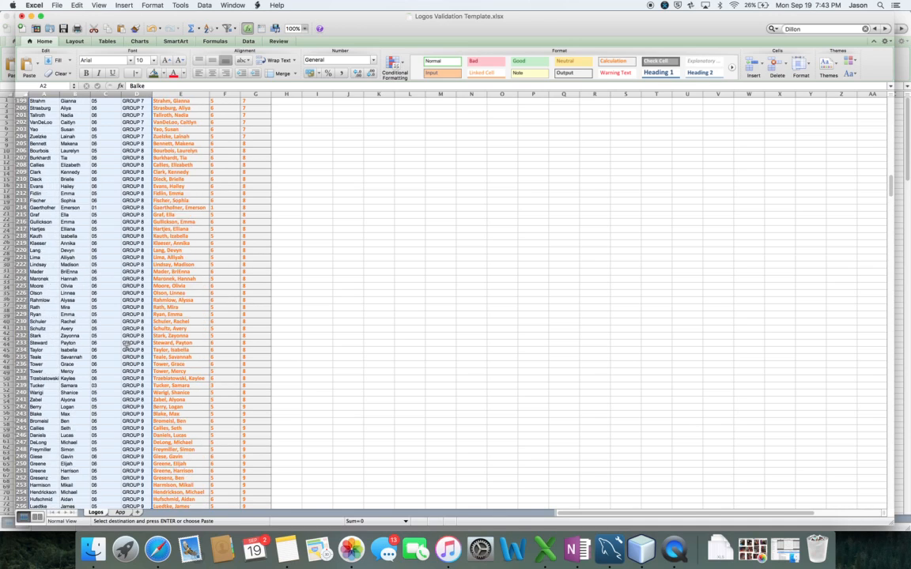
{"action": "scroll", "coordinate": [127, 345], "scroll_direction": "down", "scroll_amount": 7}
{"action": "scroll", "coordinate": [126, 344], "scroll_direction": "down", "scroll_amount": 10}
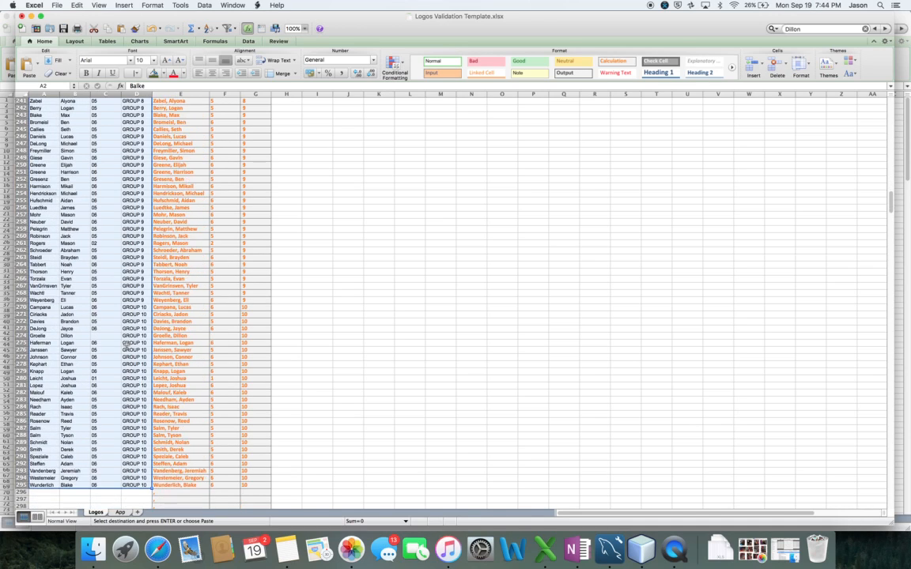
{"action": "scroll", "coordinate": [36, 346], "scroll_direction": "down", "scroll_amount": 11}
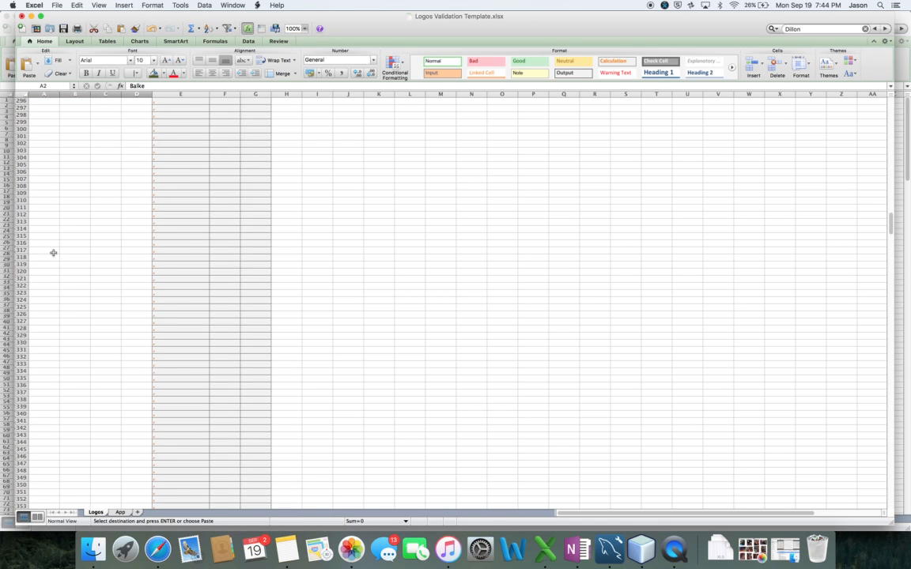
{"action": "scroll", "coordinate": [53, 253], "scroll_direction": "up", "scroll_amount": 1}
{"action": "scroll", "coordinate": [96, 140], "scroll_direction": "up", "scroll_amount": 8}
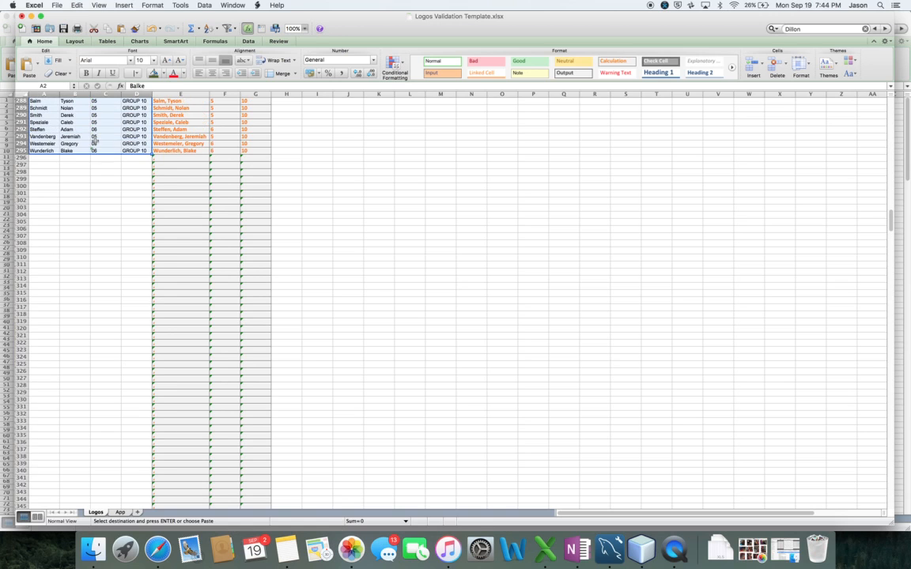
Step: Show the App sheet from its header row to review the validation columns
{"action": "left_click", "coordinate": [120, 513]}
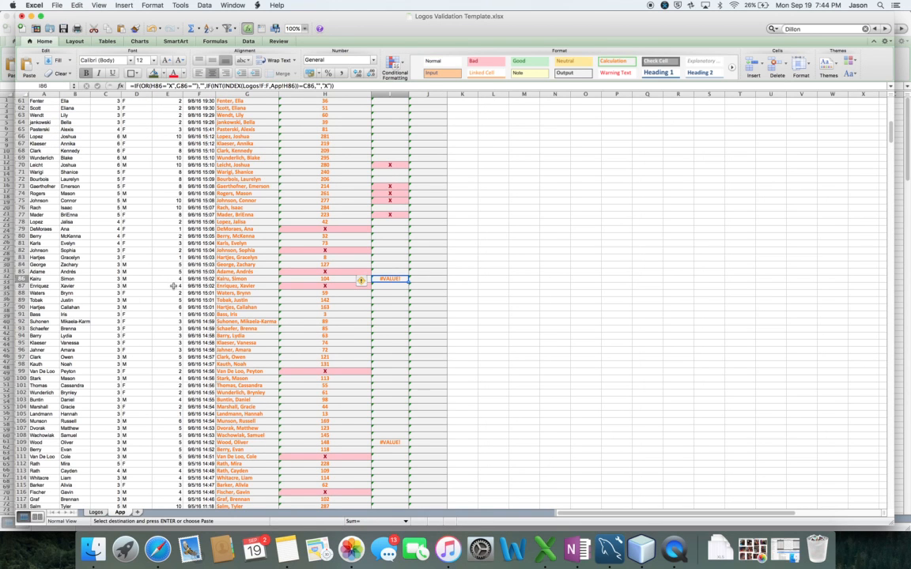
{"action": "scroll", "coordinate": [174, 286], "scroll_direction": "up", "scroll_amount": 15}
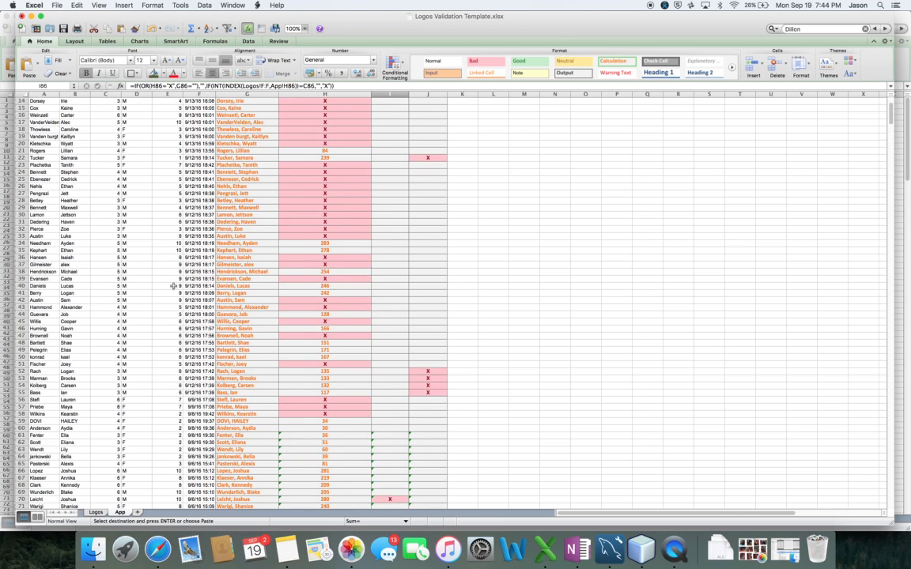
{"action": "scroll", "coordinate": [173, 286], "scroll_direction": "up", "scroll_amount": 4}
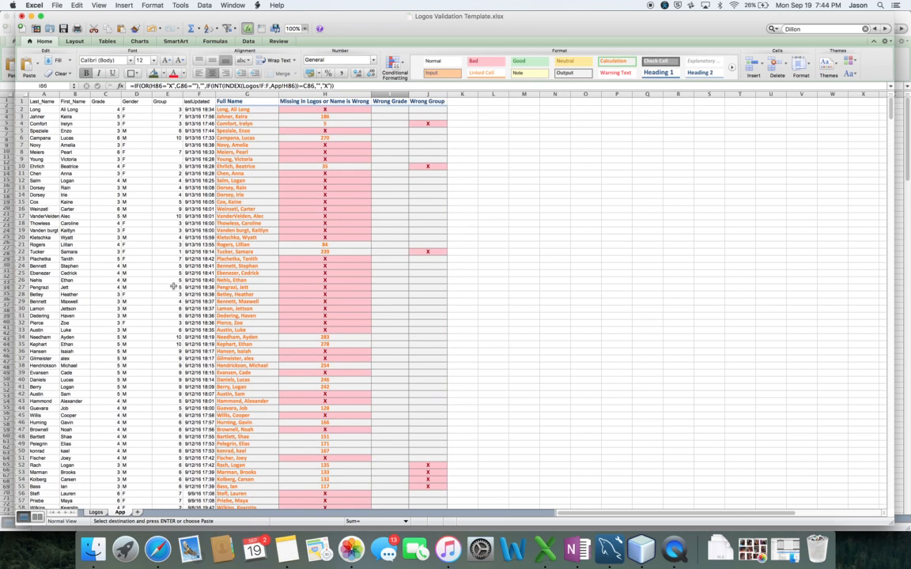
Step: Switch to AWANA Tracker in Safari and display the "Admin - Nametags for LOGOS (Sorted by Last Updated)" report in the Report Viewer
{"action": "left_click", "coordinate": [159, 548]}
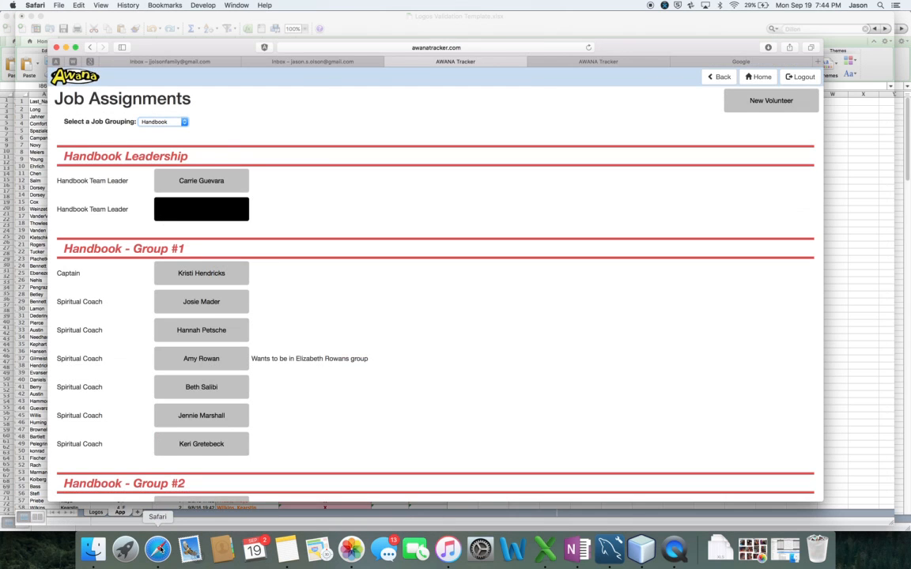
{"action": "left_click", "coordinate": [757, 78]}
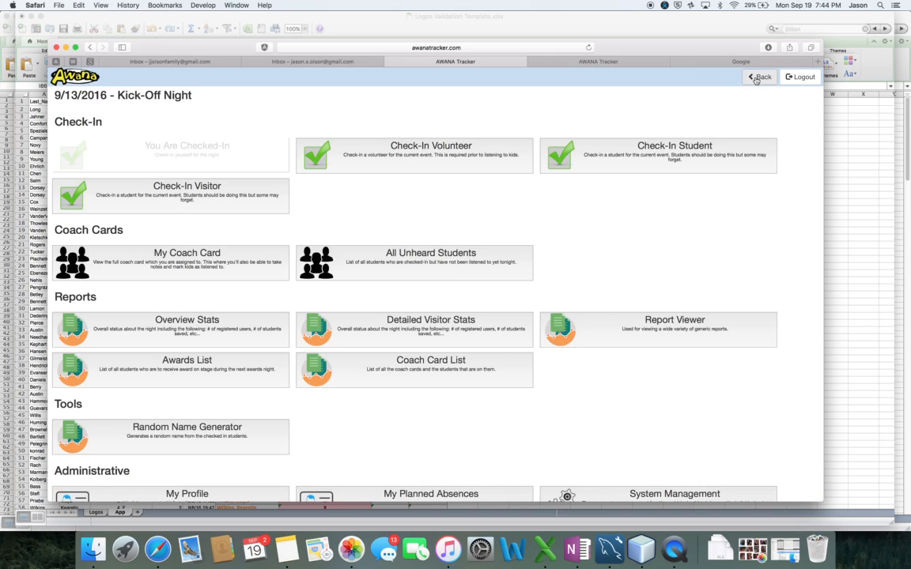
{"action": "left_click", "coordinate": [639, 330]}
{"action": "left_click", "coordinate": [107, 108]}
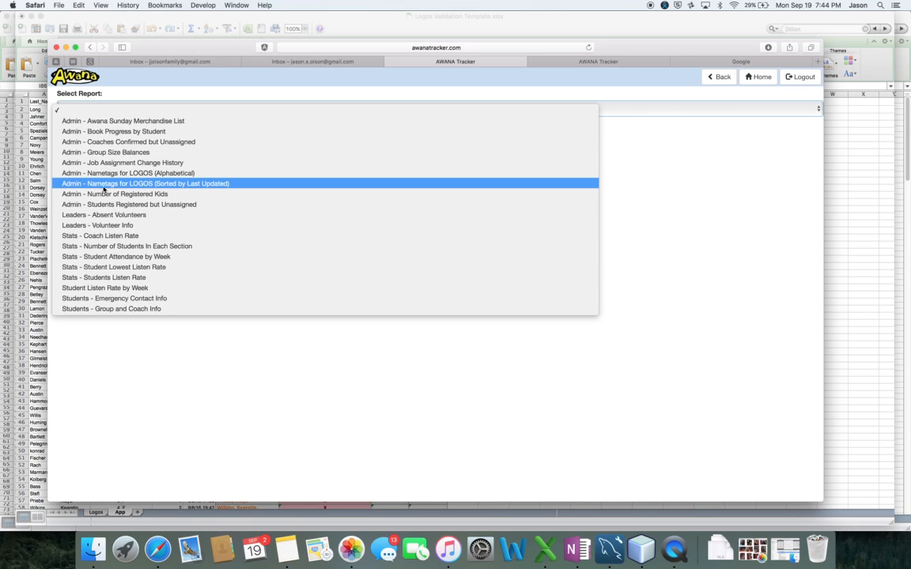
{"action": "left_click", "coordinate": [147, 187]}
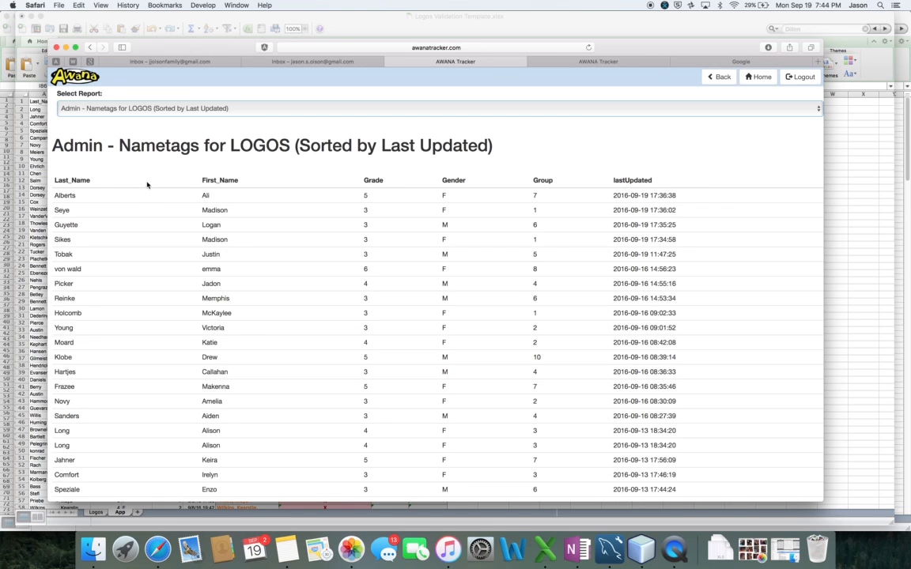
Step: Display the alphabetical version of the LOGOS nametags report, and return to the version sorted by last updated
{"action": "left_click", "coordinate": [189, 110]}
{"action": "left_click", "coordinate": [188, 101]}
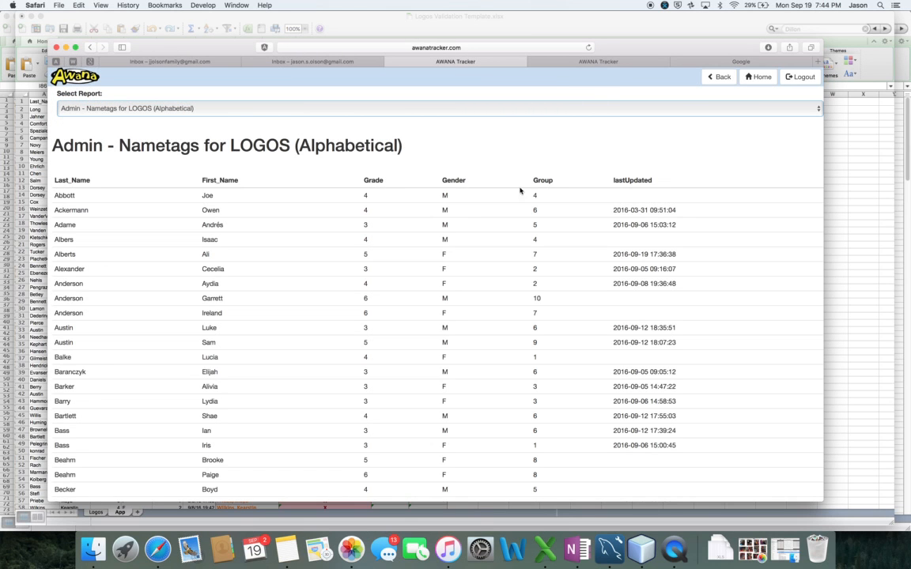
{"action": "left_click", "coordinate": [225, 108]}
{"action": "left_click", "coordinate": [232, 122]}
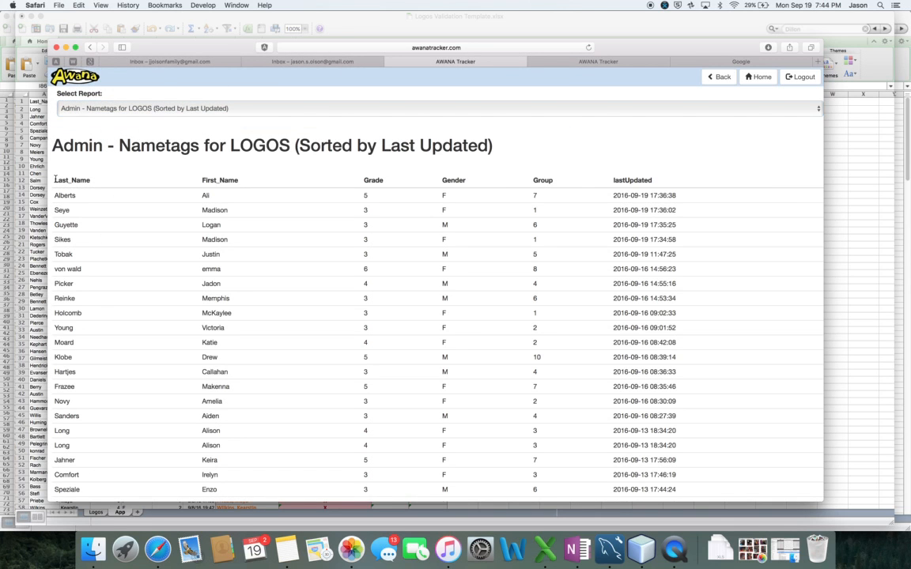
Step: Copy the entire nametags report table, from the header row to the last record, and switch to the Logos Validation Template workbook in Excel
{"action": "left_click_drag", "start_coordinate": [61, 178], "coordinate": [547, 487]}
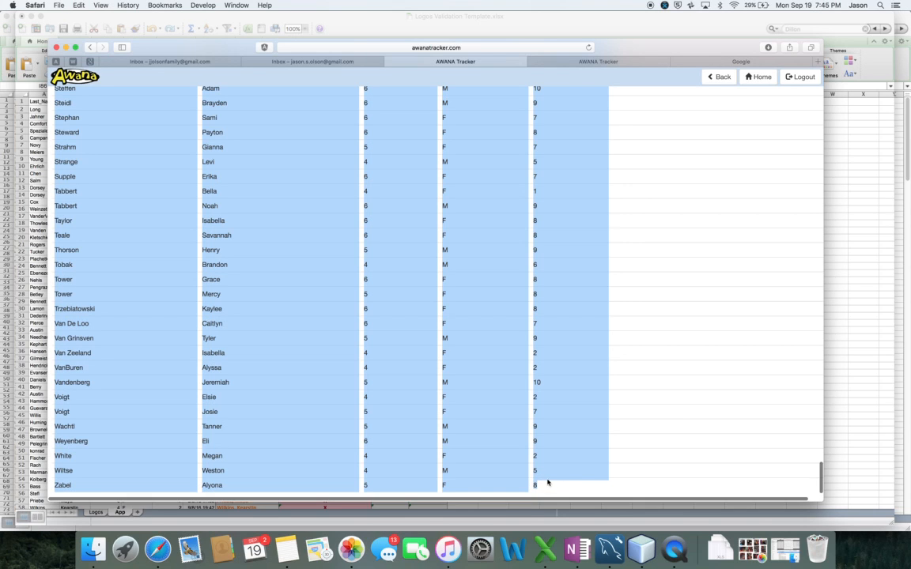
{"action": "right_click", "coordinate": [547, 476]}
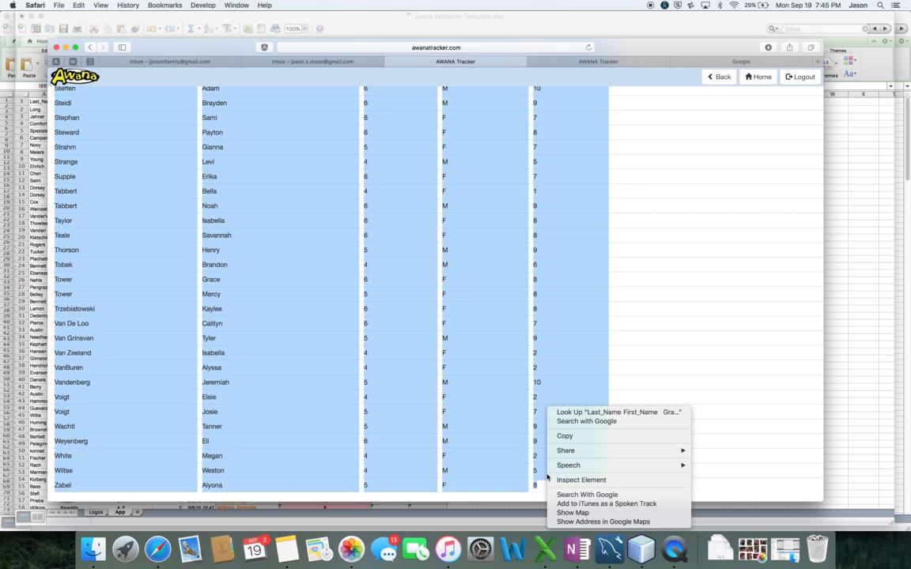
{"action": "left_click", "coordinate": [568, 435]}
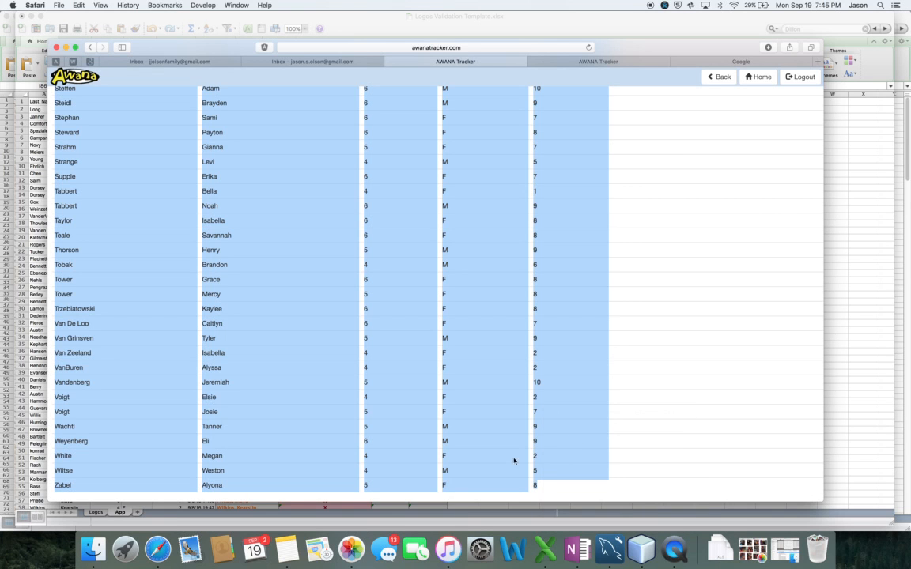
{"action": "left_click", "coordinate": [84, 16]}
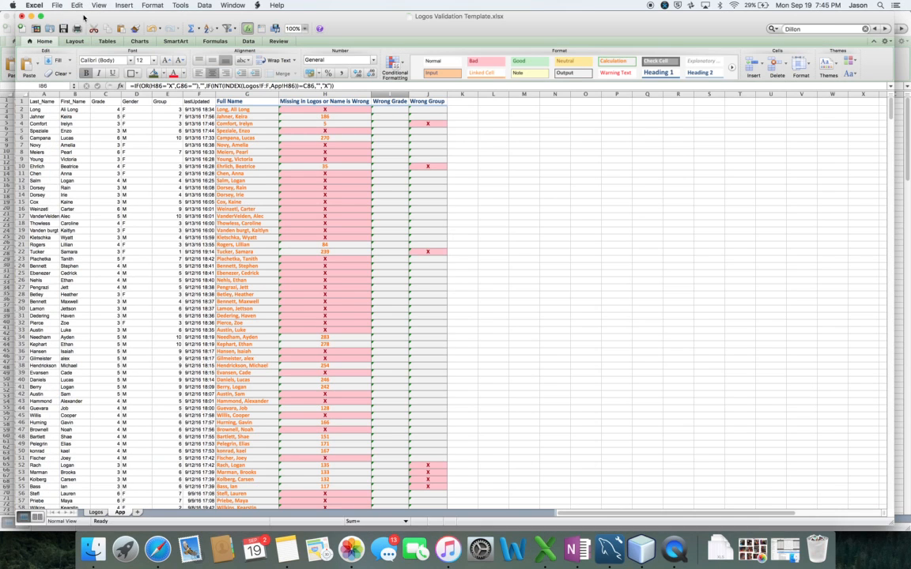
Step: Try to paste the copied report as Text into the App sheet starting at cell A2
{"action": "left_click", "coordinate": [45, 110]}
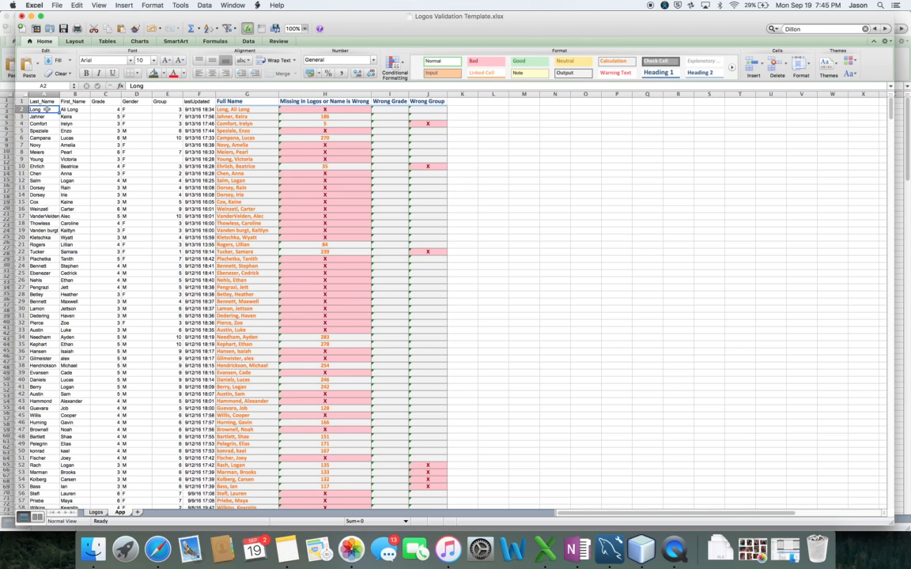
{"action": "right_click", "coordinate": [48, 109]}
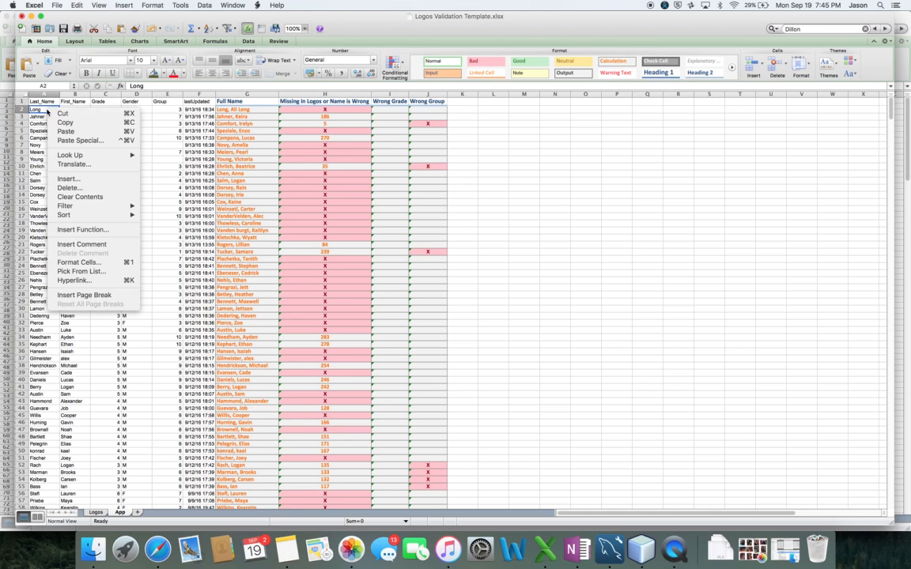
{"action": "left_click", "coordinate": [72, 140]}
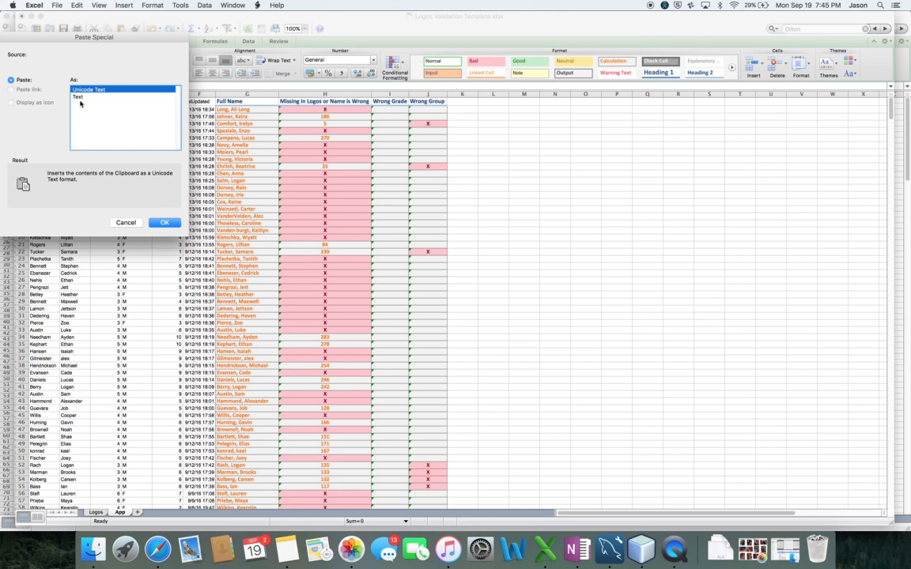
{"action": "left_click", "coordinate": [77, 96]}
{"action": "left_click", "coordinate": [164, 223]}
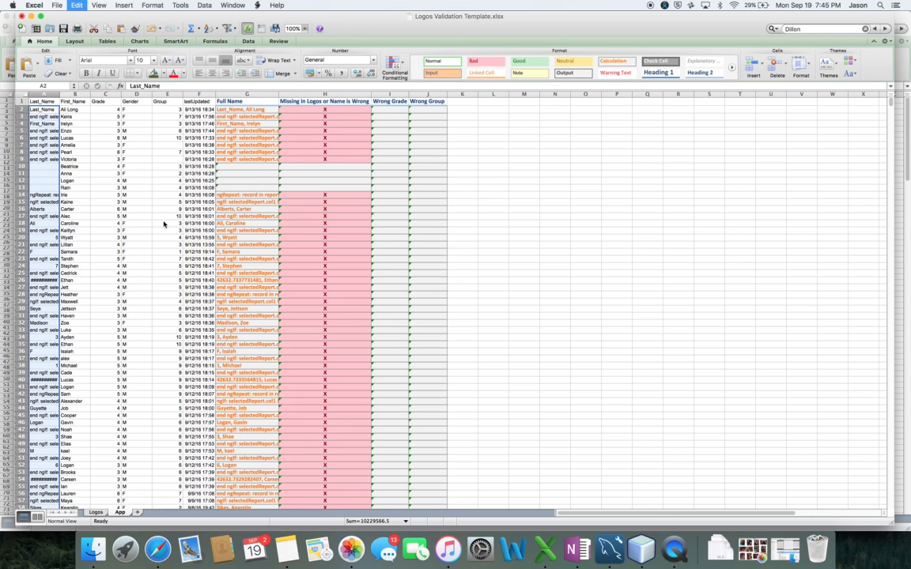
Step: Try a regular paste of the report over the records at cell A2, and undo the pasting
{"action": "right_click", "coordinate": [50, 103]}
{"action": "left_click", "coordinate": [79, 133]}
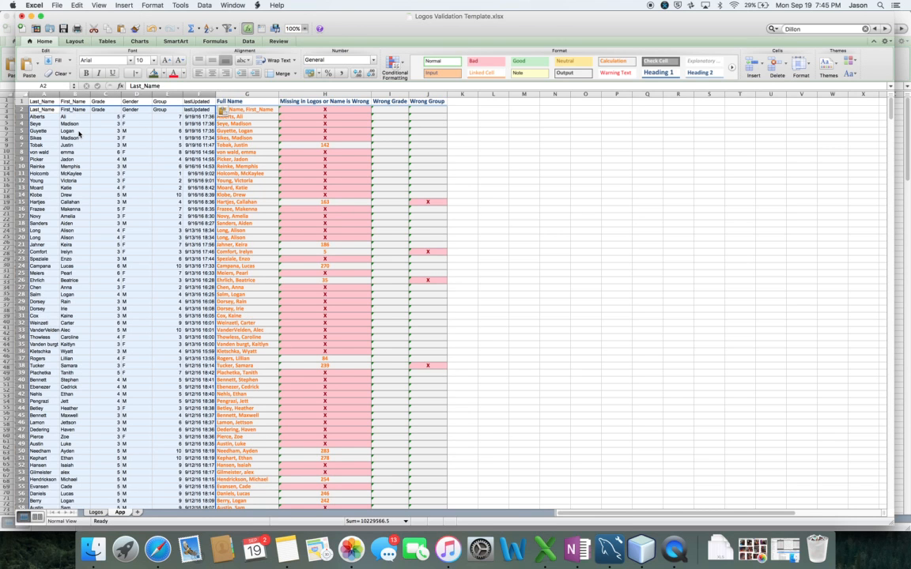
{"action": "key", "text": "super+z"}
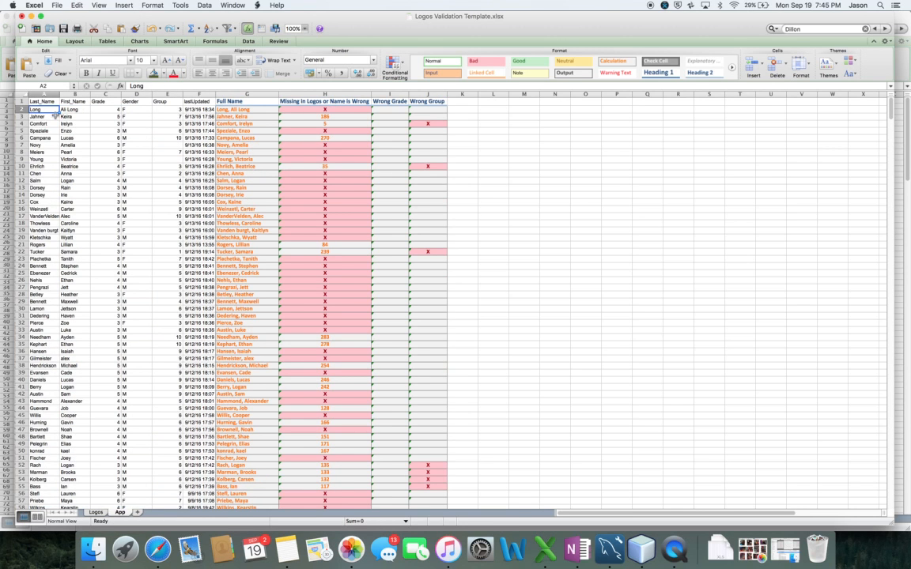
Step: Paste the copied report into the App sheet starting at header cell A1, overwriting the old records
{"action": "left_click", "coordinate": [50, 101]}
{"action": "right_click", "coordinate": [49, 101]}
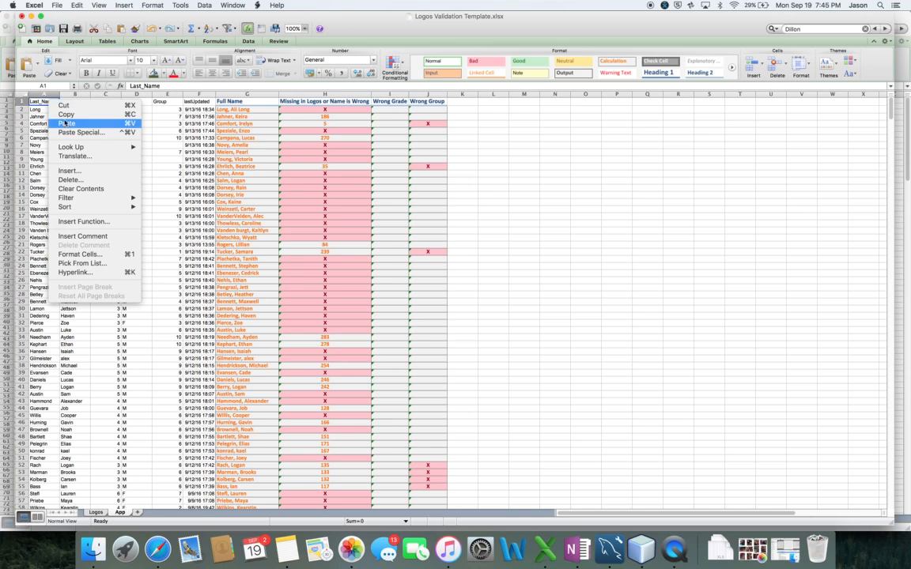
{"action": "left_click", "coordinate": [67, 125]}
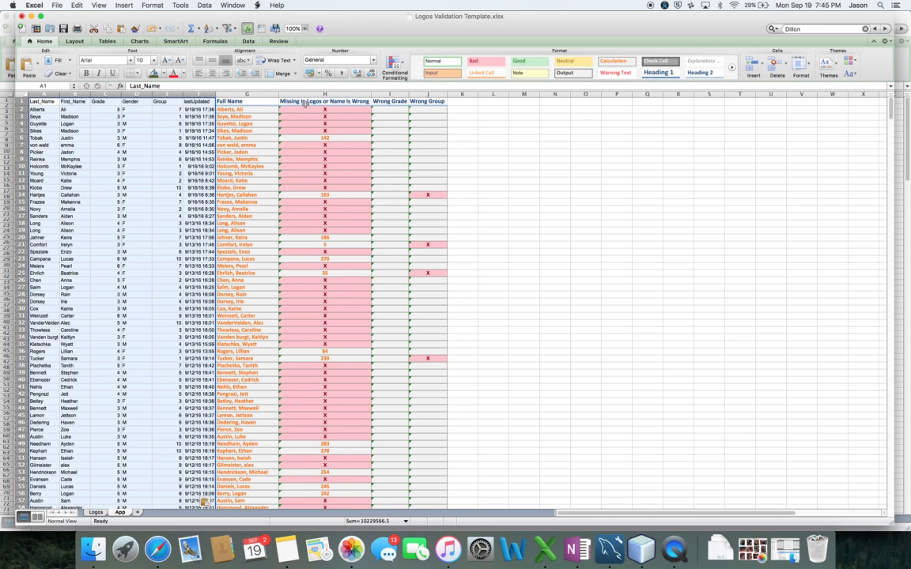
Step: Examine the name-match, Wrong Grade, Wrong Group and Full Name formula columns for the first records of the App sheet
{"action": "left_click", "coordinate": [301, 111]}
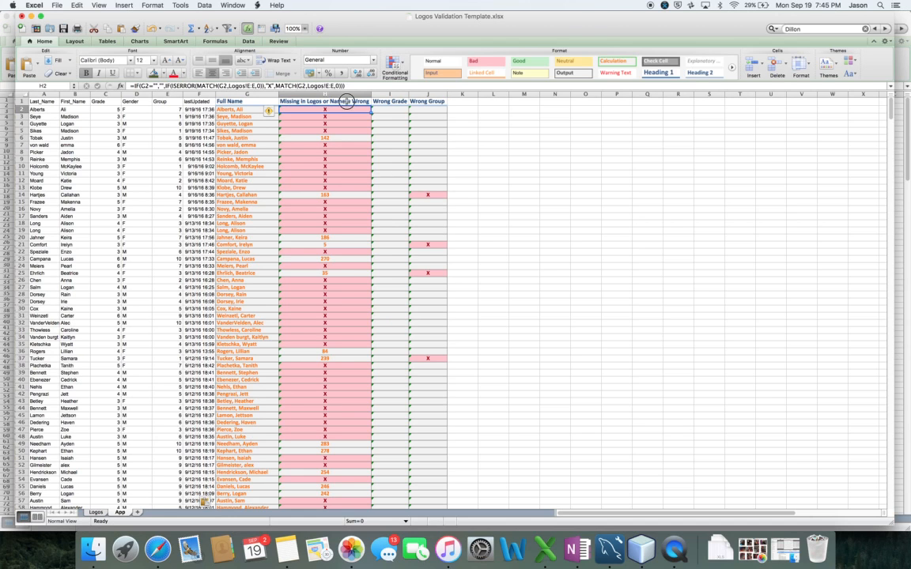
{"action": "left_click", "coordinate": [348, 102]}
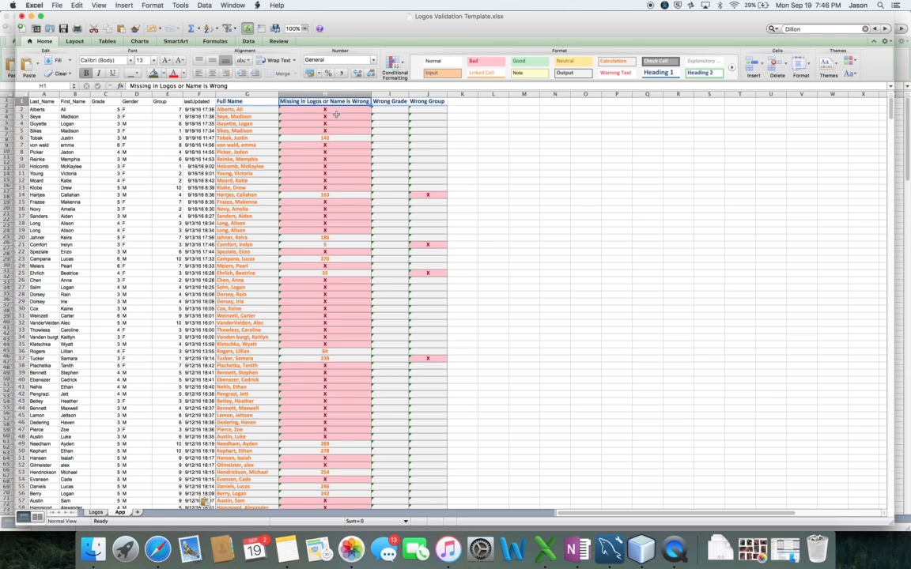
{"action": "left_click", "coordinate": [334, 110]}
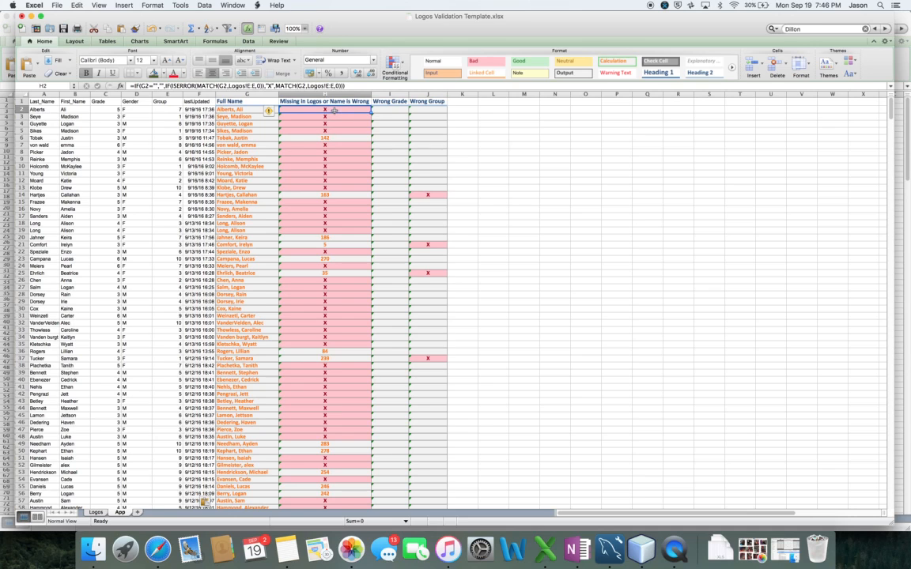
{"action": "left_click_drag", "start_coordinate": [333, 111], "coordinate": [326, 131]}
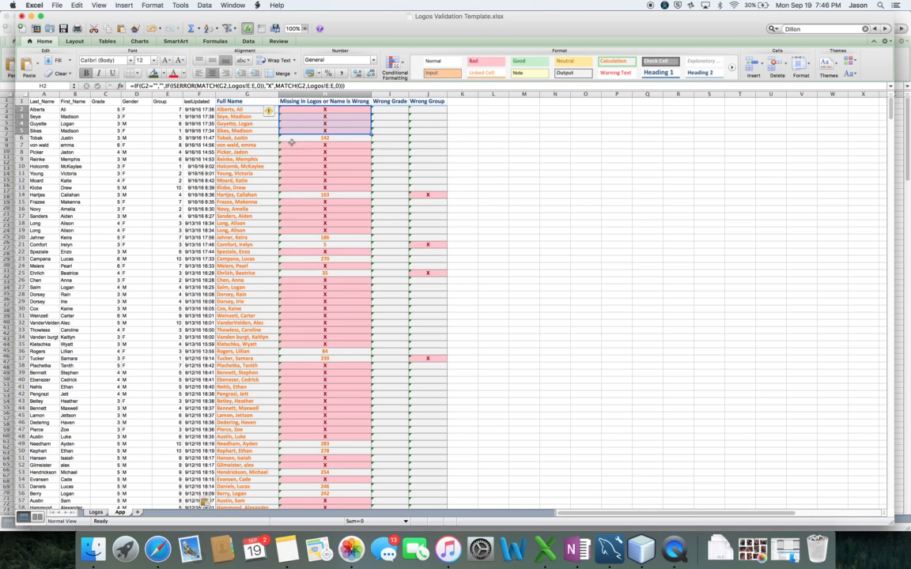
{"action": "left_click", "coordinate": [295, 138]}
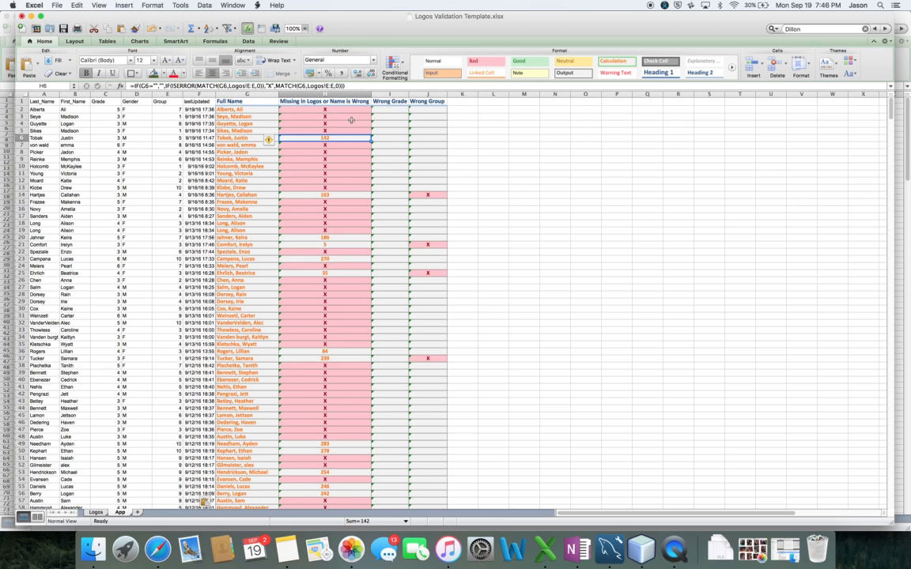
{"action": "left_click_drag", "start_coordinate": [383, 111], "coordinate": [422, 134]}
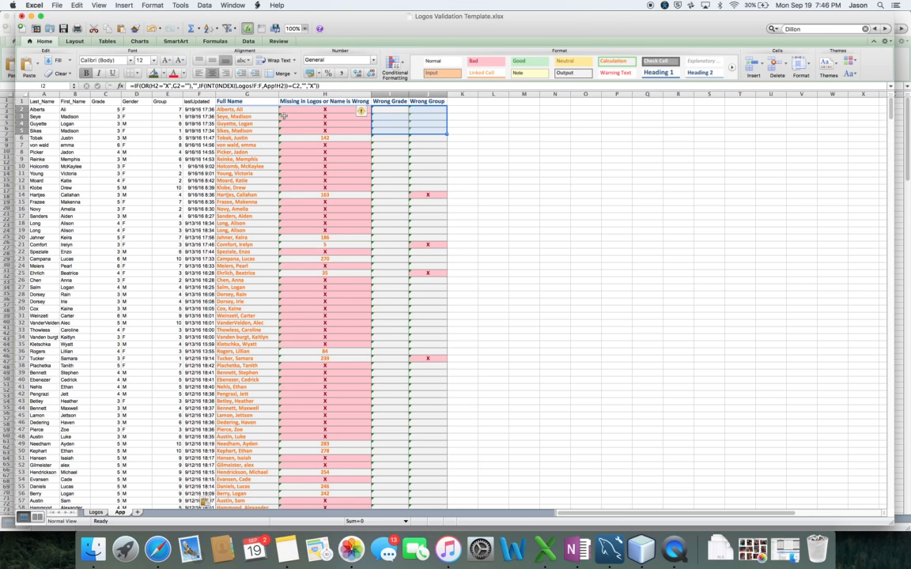
{"action": "key", "text": "Left"}
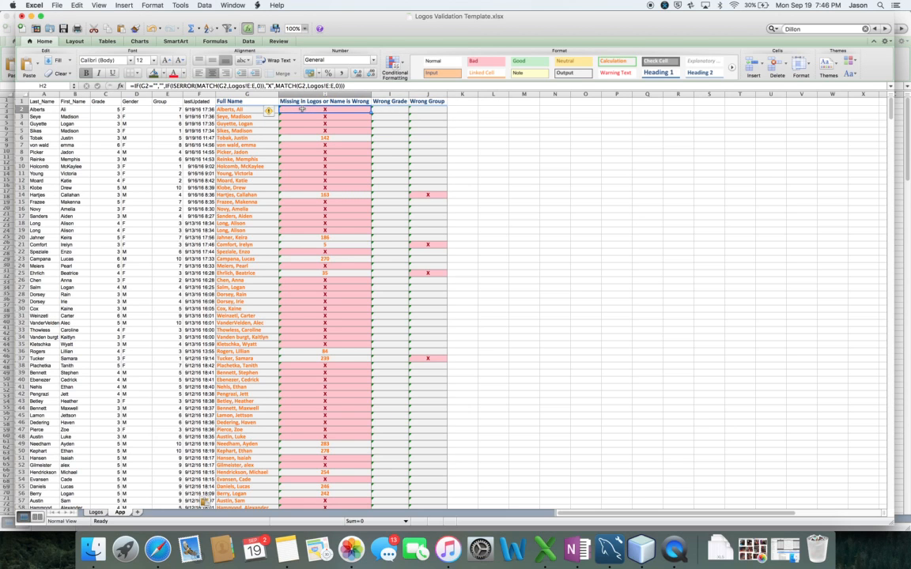
{"action": "key", "text": "Left"}
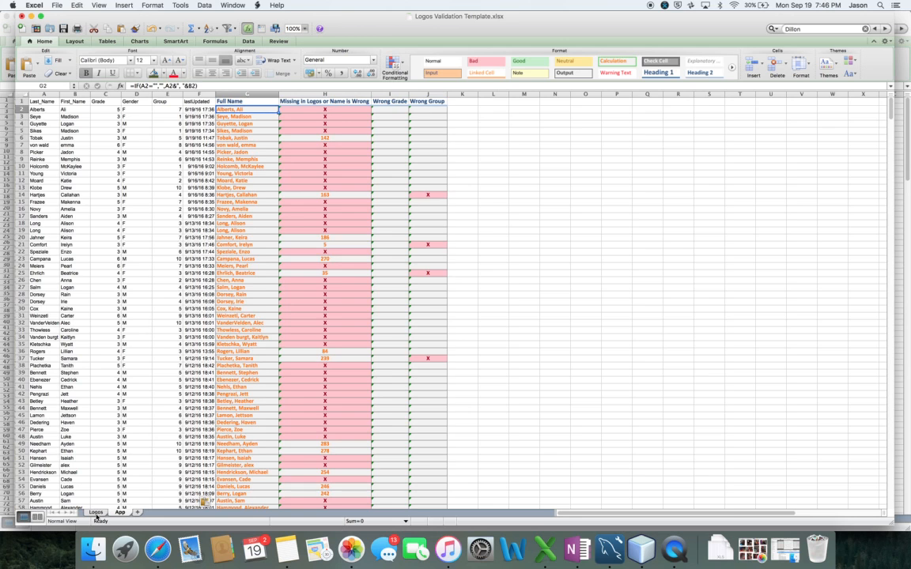
Step: Search the Logos sheet for the last name of the student in row 2 of the App sheet
{"action": "left_click", "coordinate": [96, 513]}
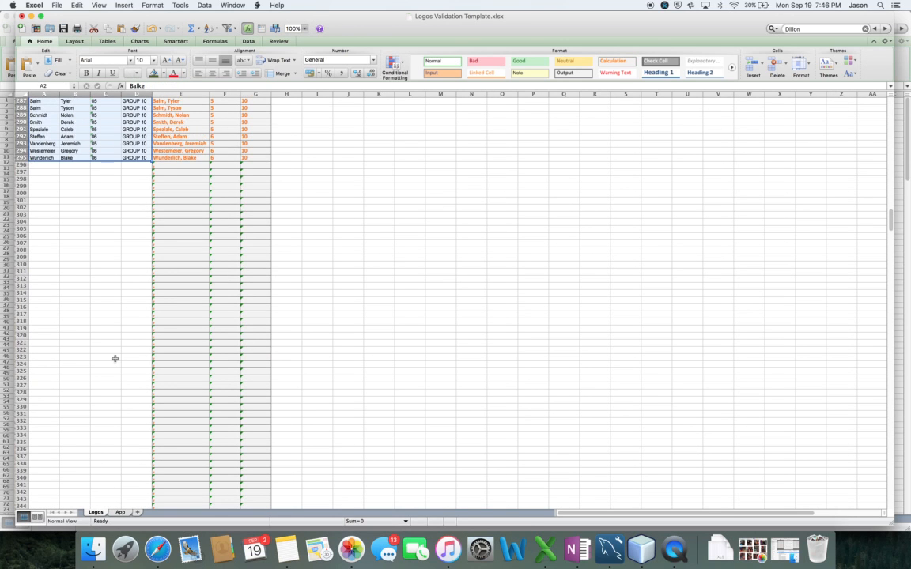
{"action": "scroll", "coordinate": [114, 359], "scroll_direction": "up", "scroll_amount": 5}
{"action": "left_click", "coordinate": [181, 214]}
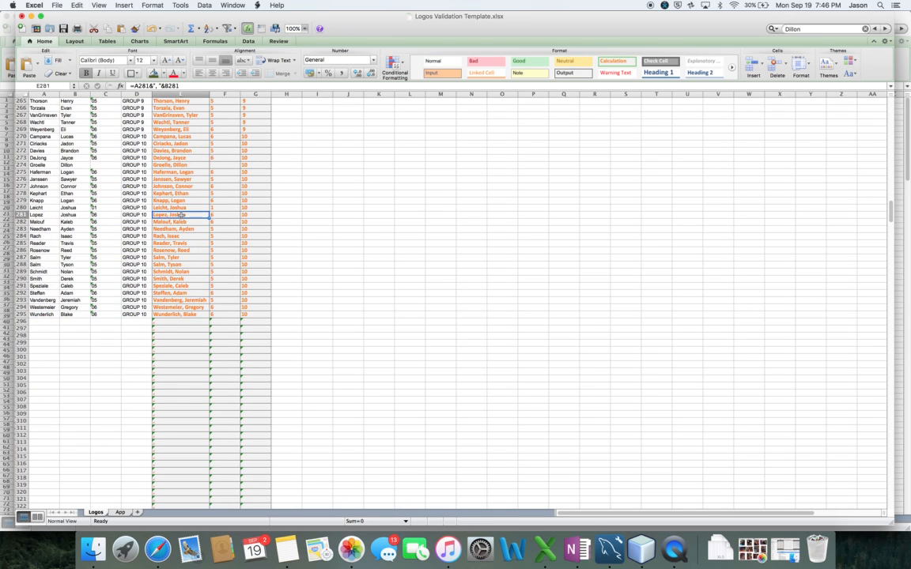
{"action": "key", "text": "super+f"}
{"action": "type", "text": "Alberts"}
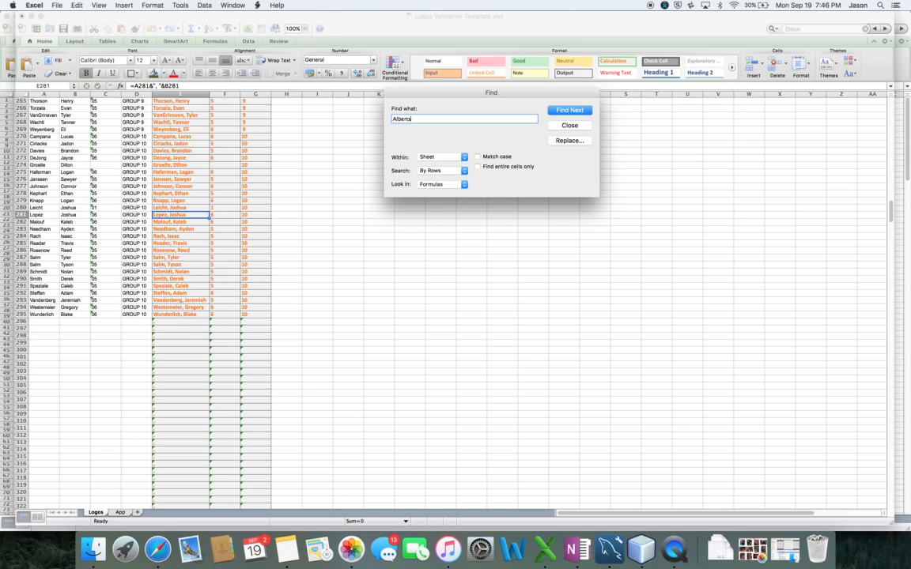
{"action": "key", "text": "Return"}
{"action": "key", "text": "Return"}
{"action": "key", "text": "Return"}
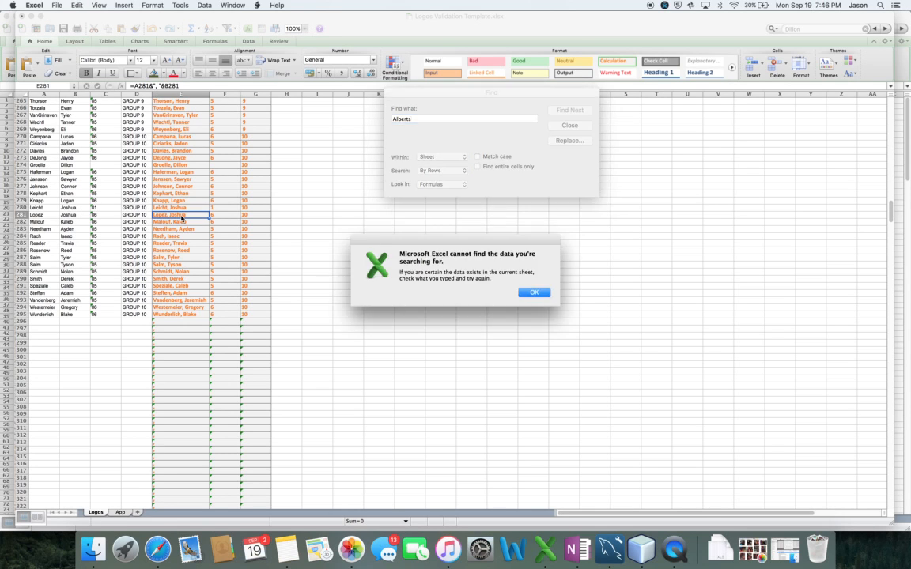
{"action": "key", "text": "Return"}
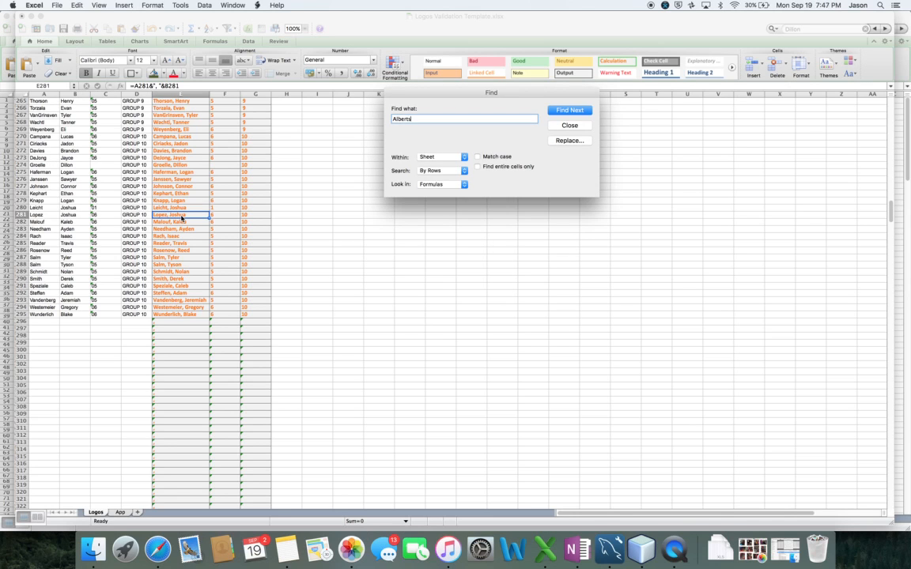
{"action": "key", "text": "Return"}
{"action": "key", "text": "Return"}
{"action": "left_click", "coordinate": [555, 126]}
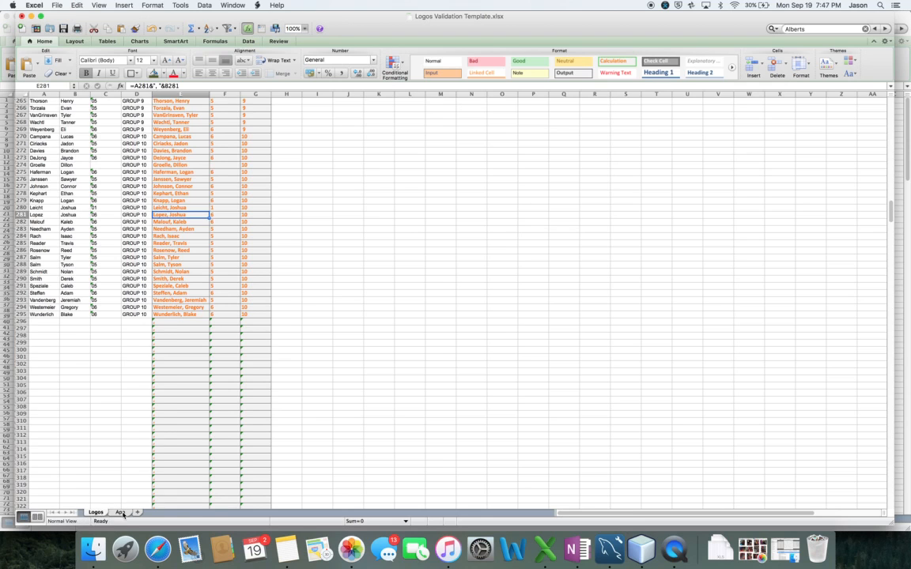
Step: Check match cell H6 on the App sheet, and search the Logos sheet for that student's last name
{"action": "left_click", "coordinate": [120, 513]}
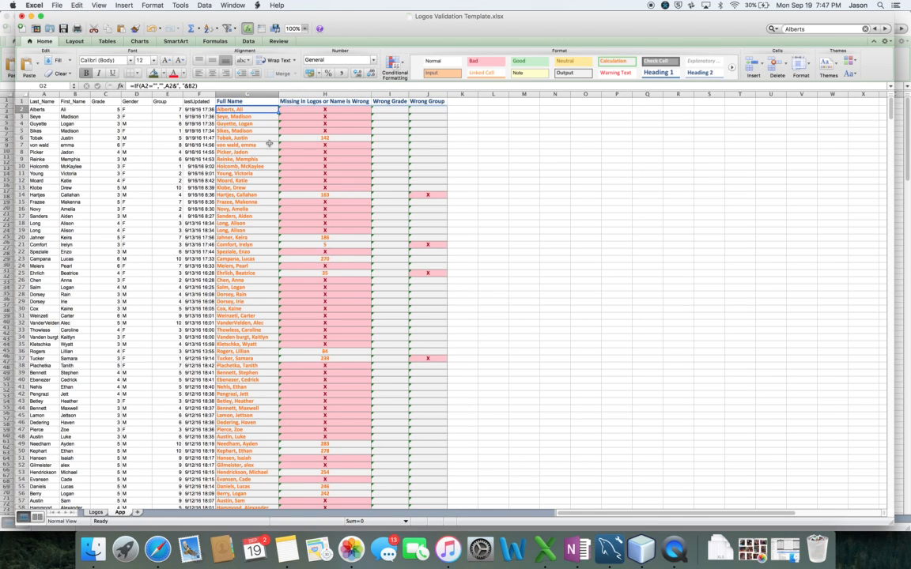
{"action": "left_click", "coordinate": [325, 138]}
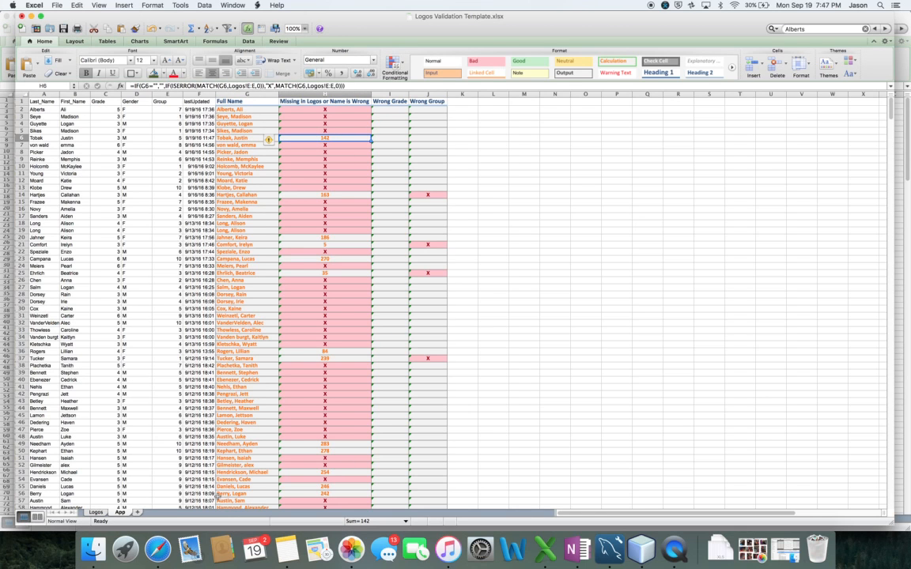
{"action": "left_click", "coordinate": [96, 512]}
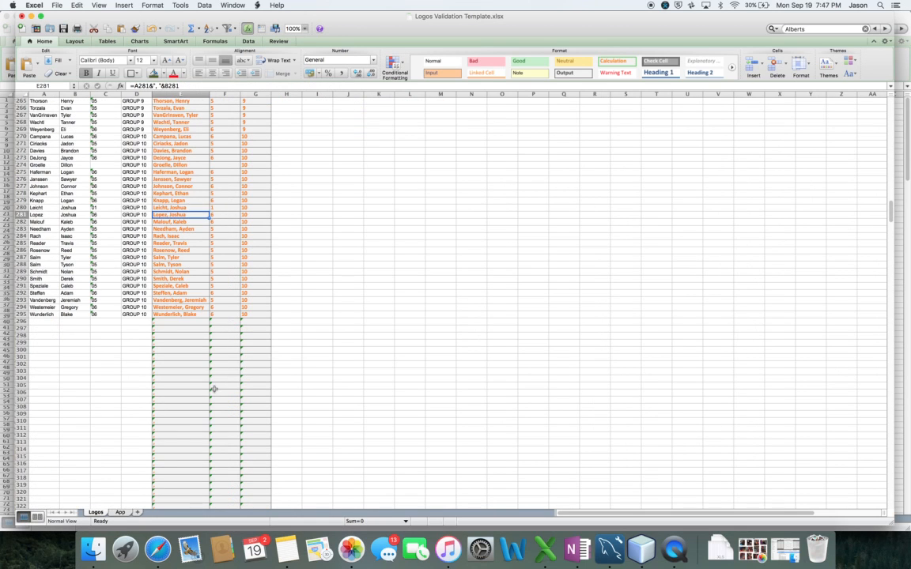
{"action": "key", "text": "super+f"}
{"action": "type", "text": "Tobak"}
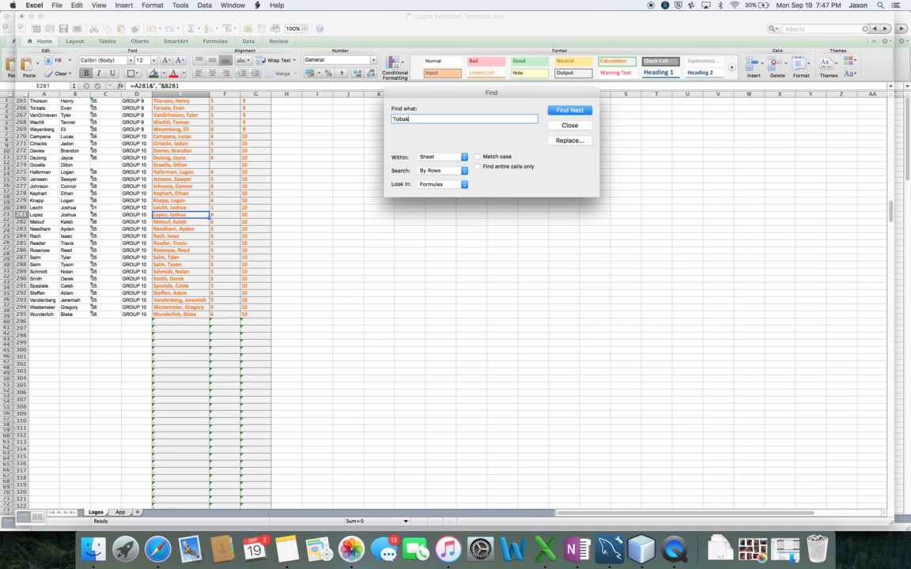
{"action": "key", "text": "Return"}
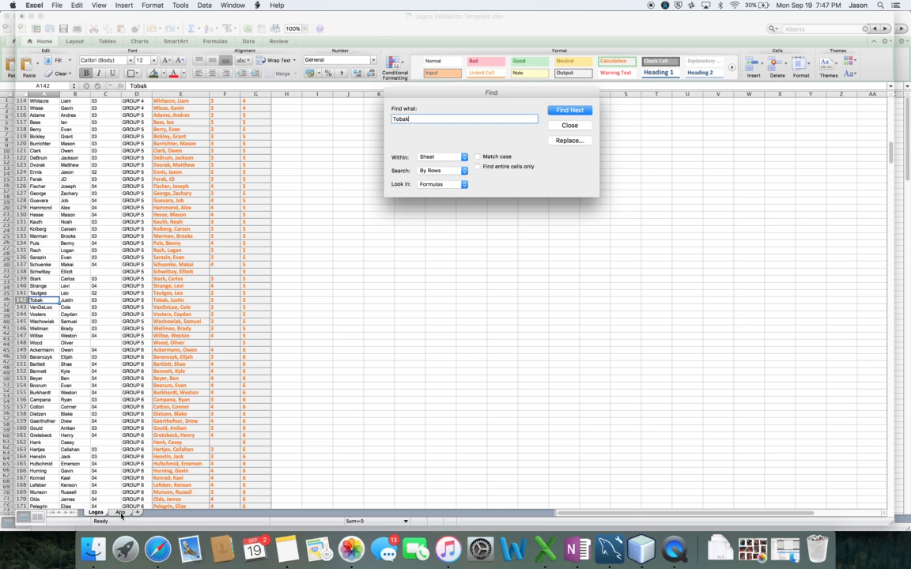
{"action": "left_click", "coordinate": [569, 125]}
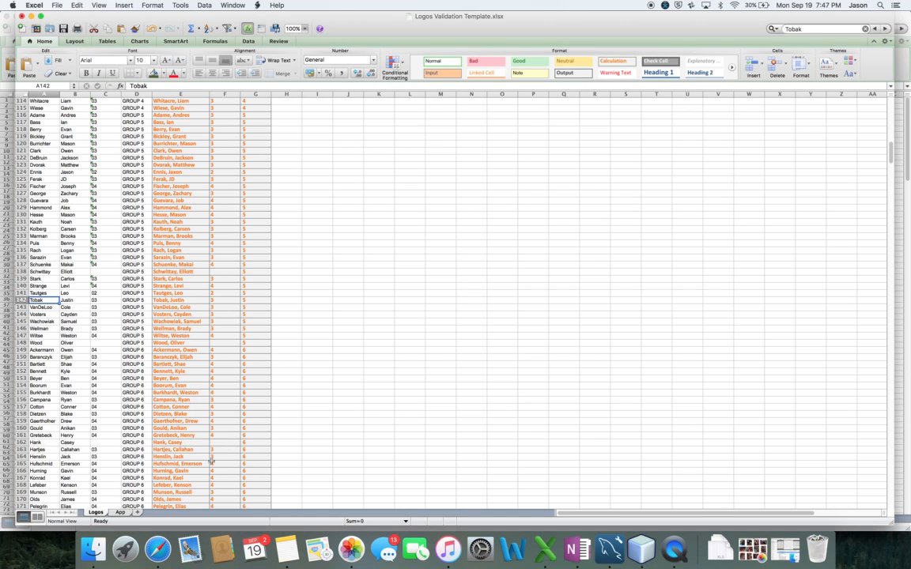
Step: Return to the App sheet and inspect the Wrong Grade and name-match formulas in row 6
{"action": "left_click", "coordinate": [122, 513]}
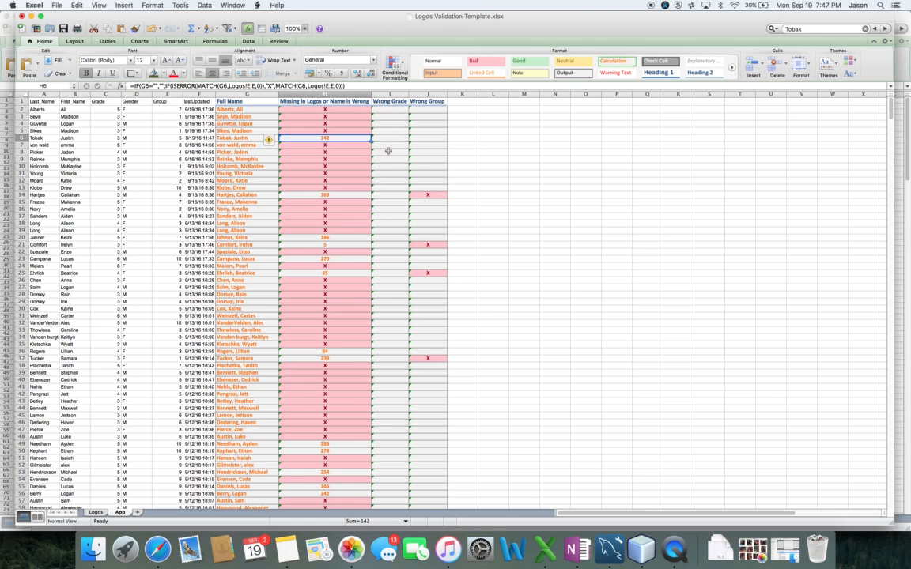
{"action": "left_click", "coordinate": [388, 138]}
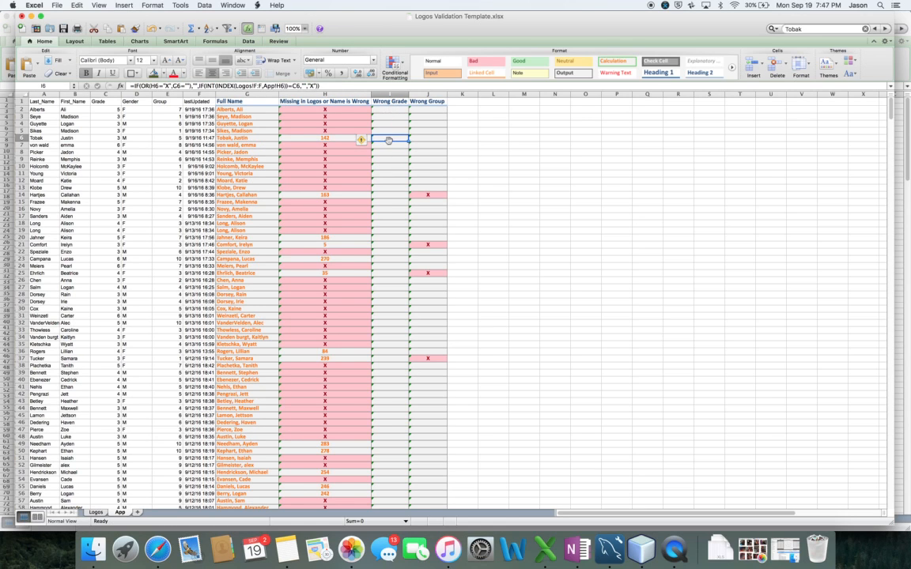
{"action": "left_click", "coordinate": [345, 138]}
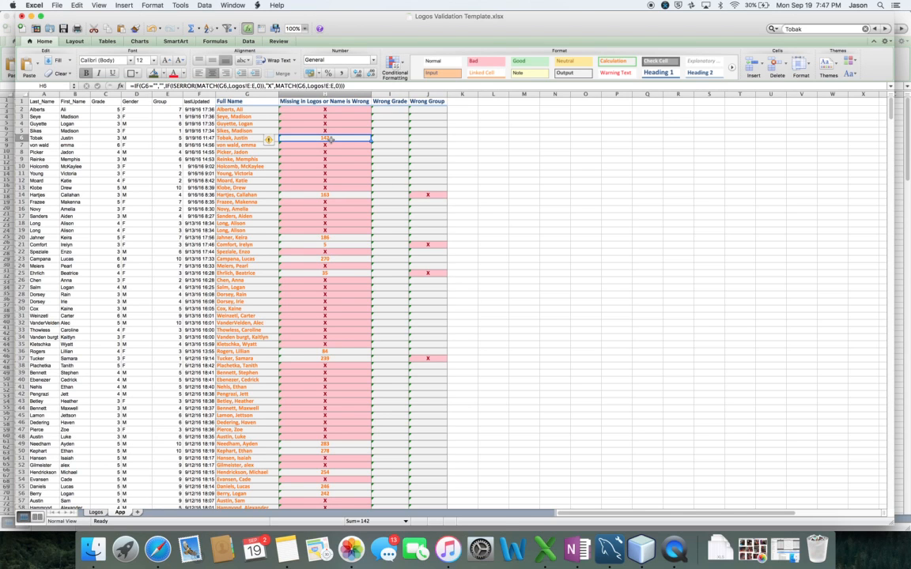
Step: Inspect the Wrong Grade and Wrong Group cells in row 6 and the mismatch and Full Name formulas in row 14
{"action": "left_click", "coordinate": [385, 138]}
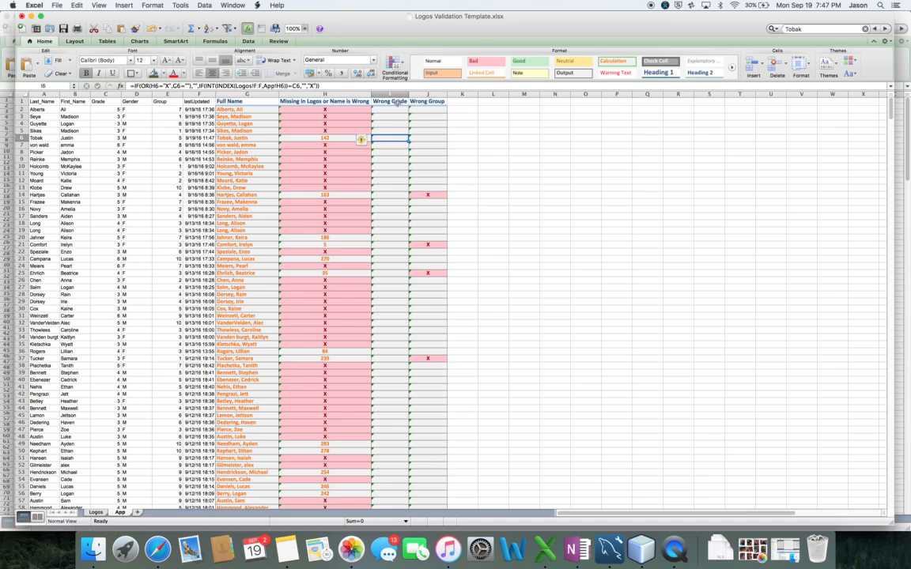
{"action": "left_click_drag", "start_coordinate": [398, 139], "coordinate": [416, 139]}
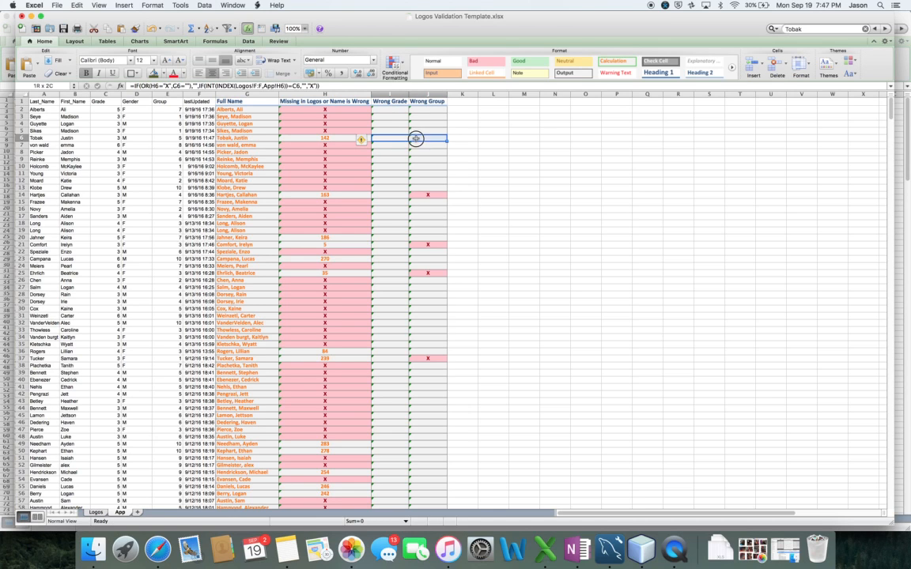
{"action": "left_click", "coordinate": [262, 194]}
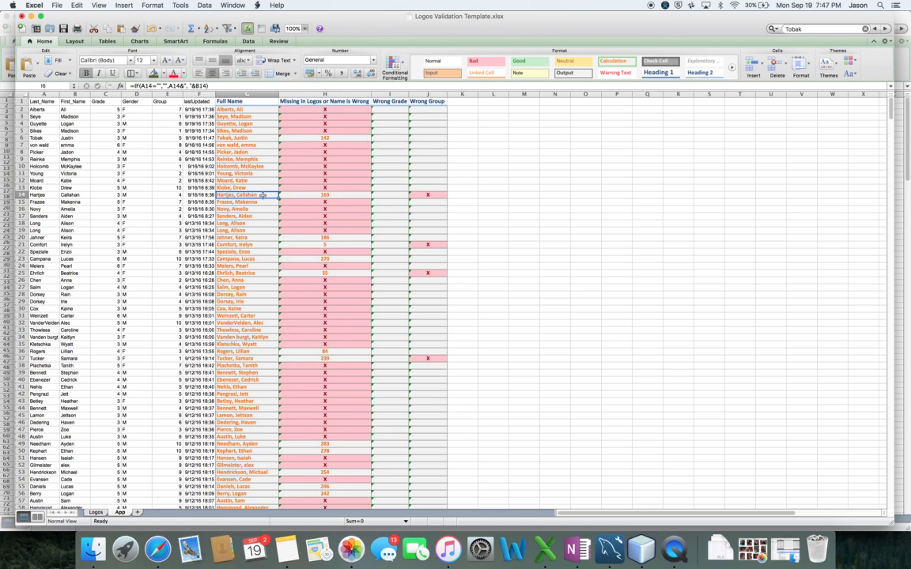
{"action": "left_click", "coordinate": [399, 195]}
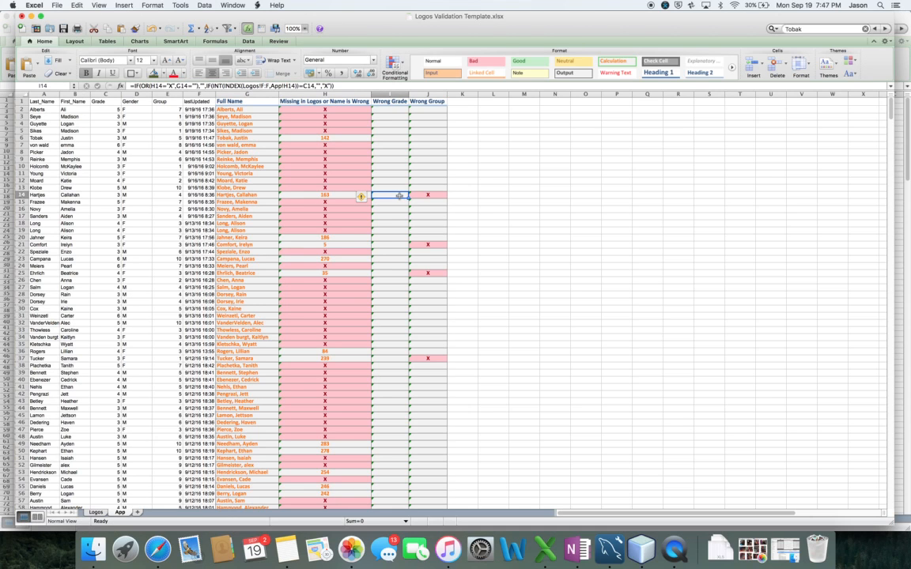
{"action": "left_click", "coordinate": [434, 195]}
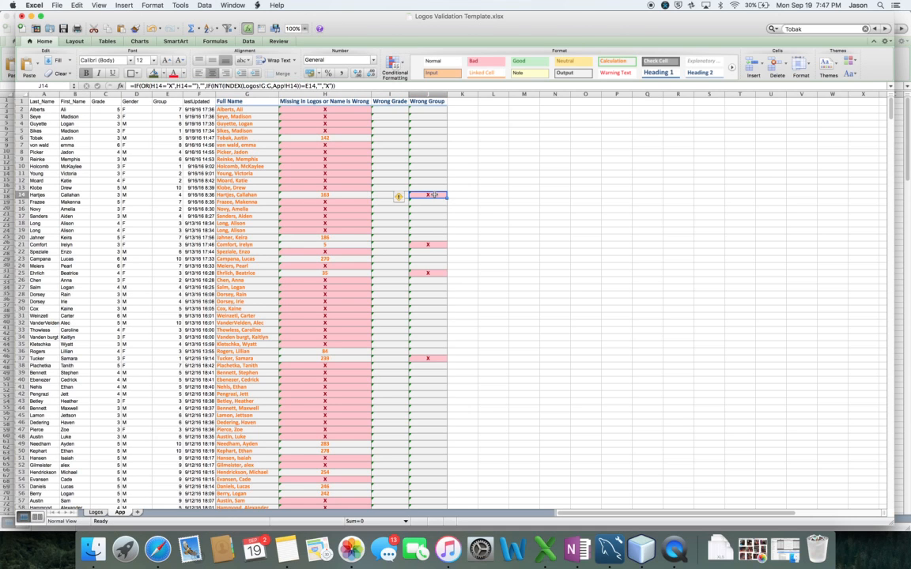
{"action": "left_click", "coordinate": [253, 195]}
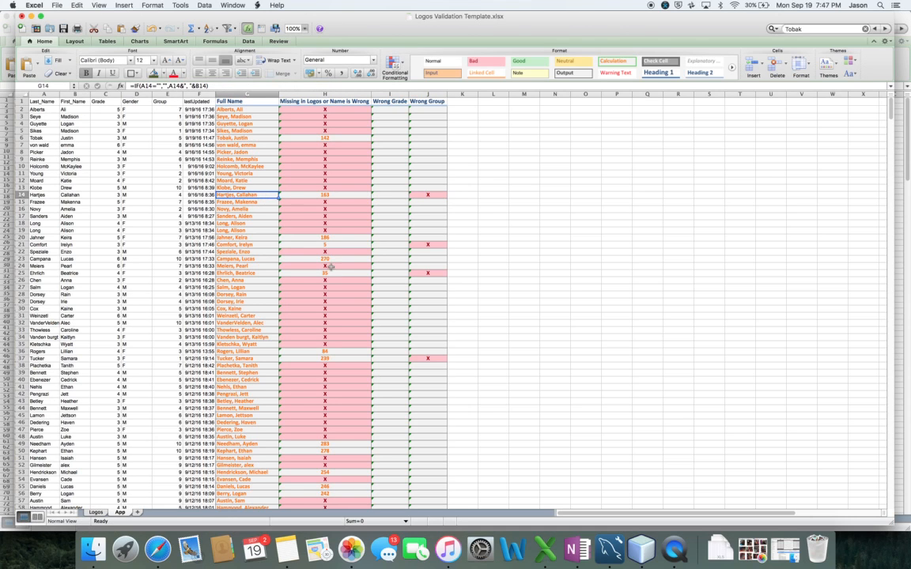
Step: Search the Logos sheet for the last name of the student in App row 14, and return to the App sheet
{"action": "left_click", "coordinate": [97, 512]}
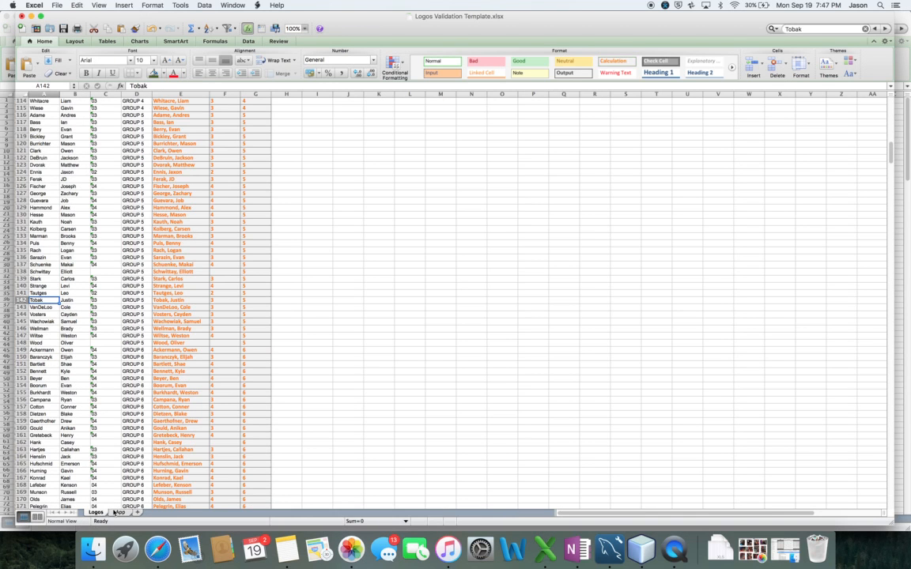
{"action": "key", "text": "super+f"}
{"action": "type", "text": "hartjes"}
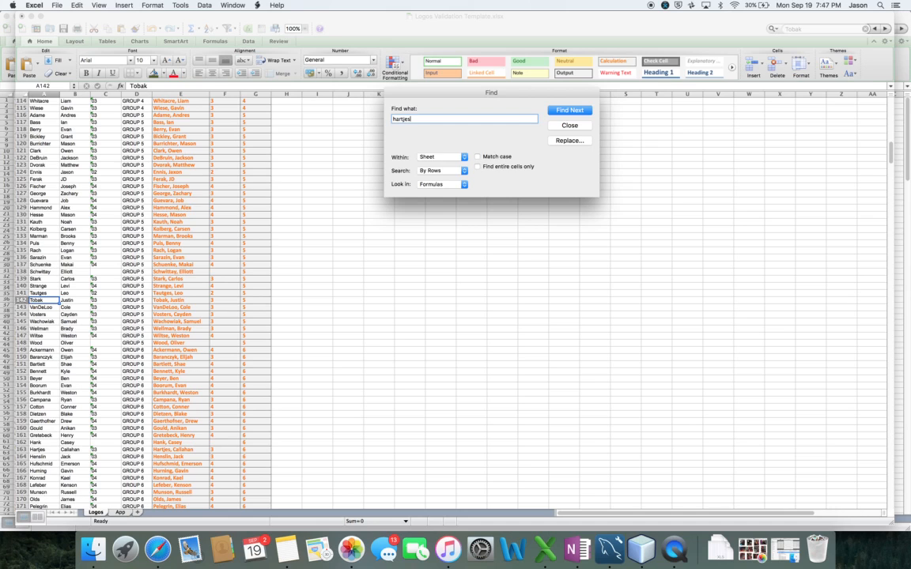
{"action": "key", "text": "Return"}
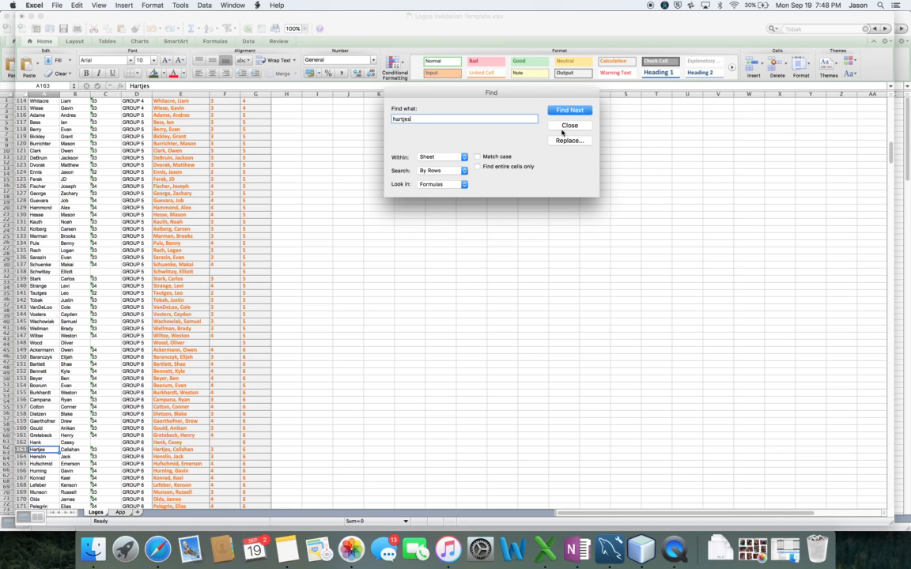
{"action": "left_click", "coordinate": [565, 126]}
{"action": "left_click", "coordinate": [120, 513]}
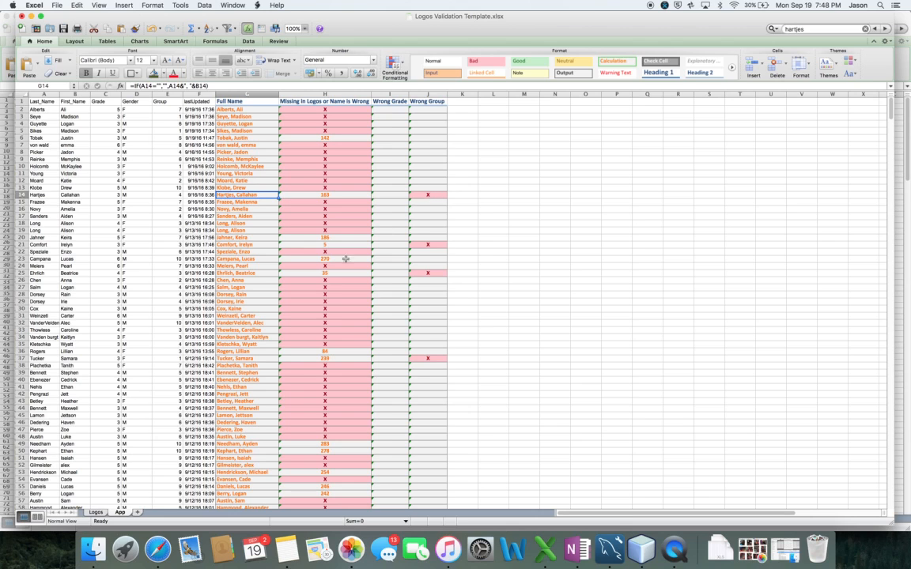
Step: Inspect the Wrong Grade formula in I87 and the Full Name formula in G87
{"action": "scroll", "coordinate": [316, 285], "scroll_direction": "down", "scroll_amount": 3}
{"action": "scroll", "coordinate": [323, 292], "scroll_direction": "down", "scroll_amount": 8}
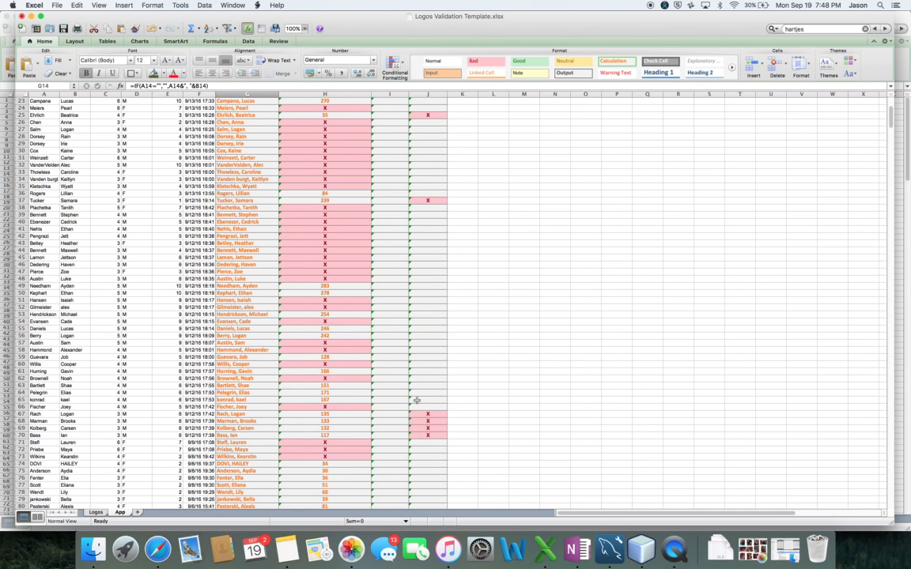
{"action": "scroll", "coordinate": [416, 399], "scroll_direction": "down", "scroll_amount": 10}
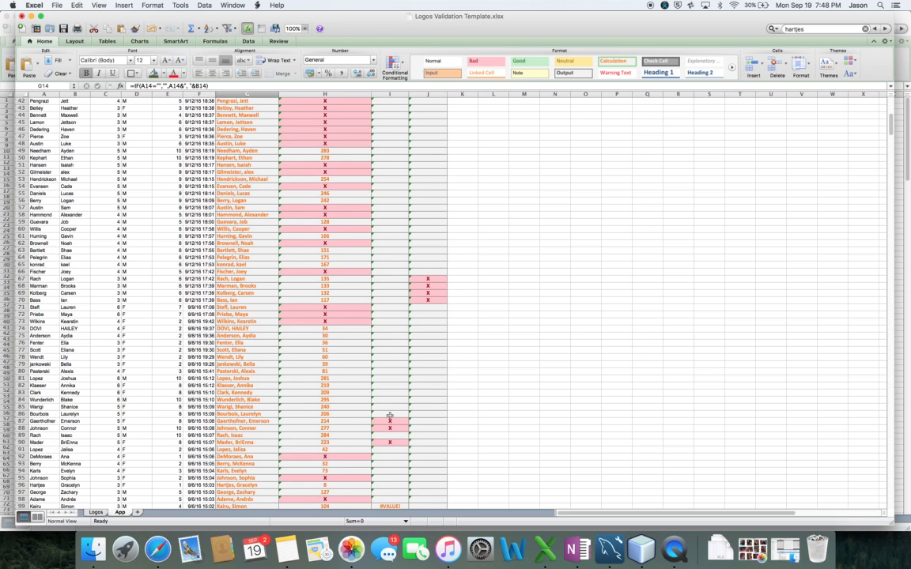
{"action": "left_click", "coordinate": [389, 421]}
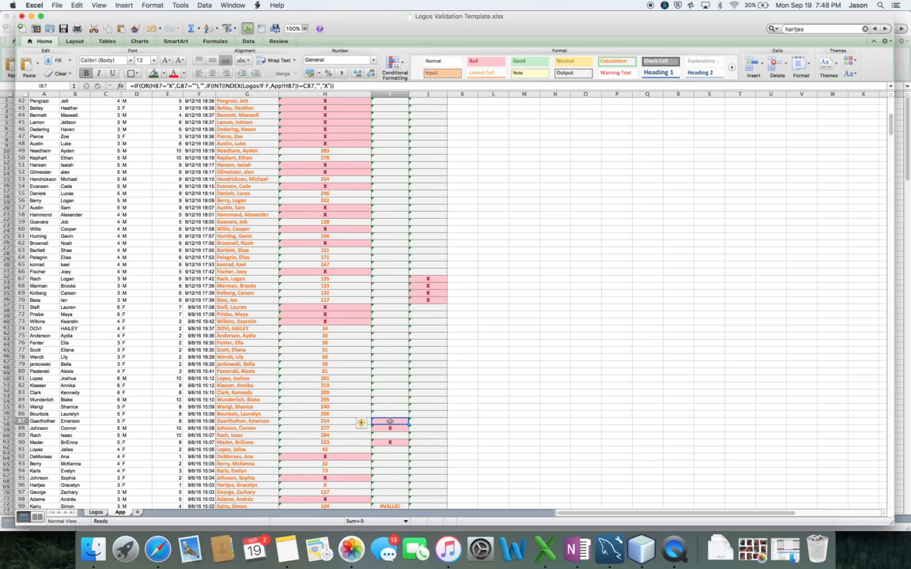
{"action": "double_click", "coordinate": [249, 421]}
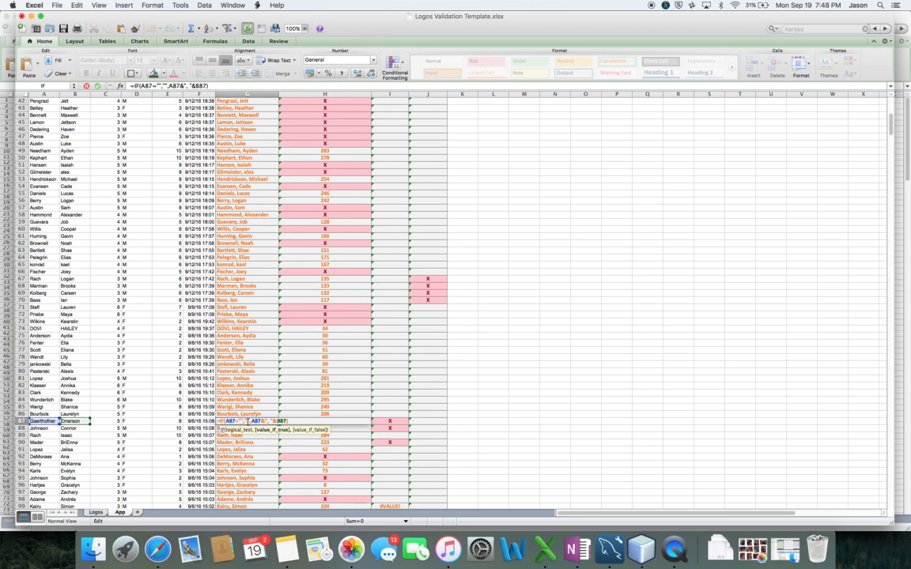
{"action": "key", "text": "Escape"}
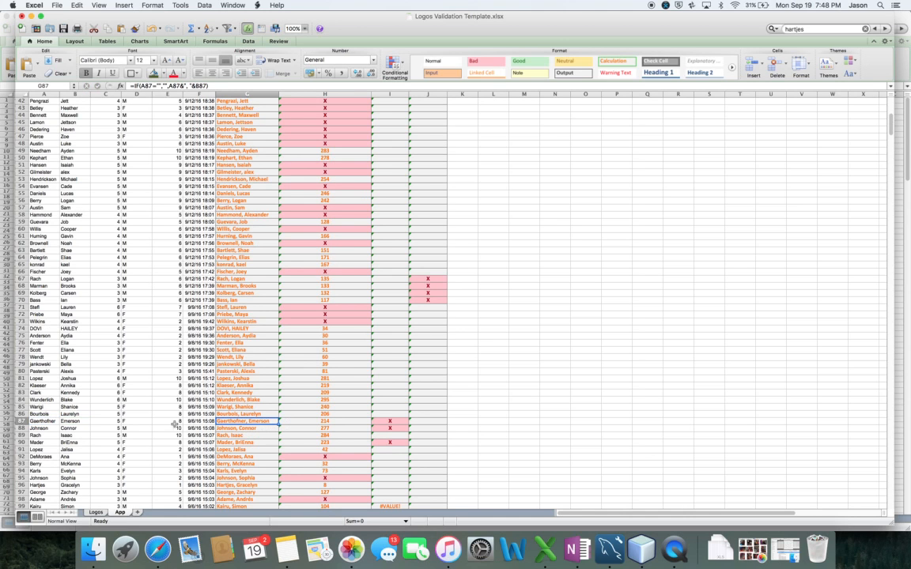
Step: Copy the student's last name from cell A87, search the Logos sheet for it, and check the grade of the matching record
{"action": "left_click", "coordinate": [48, 422]}
{"action": "key", "text": "super+c"}
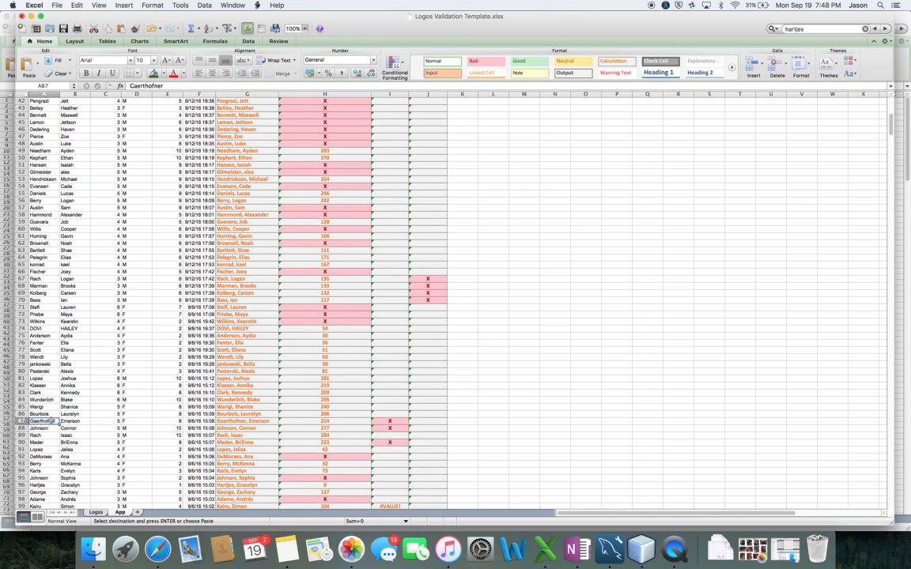
{"action": "left_click", "coordinate": [96, 513]}
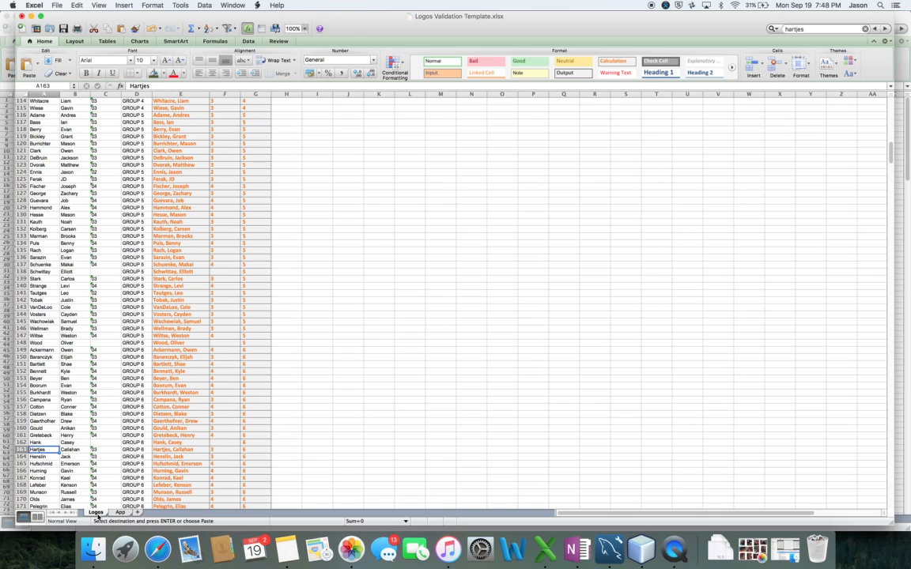
{"action": "key", "text": "super+f"}
{"action": "key", "text": "super+v"}
{"action": "key", "text": "Return"}
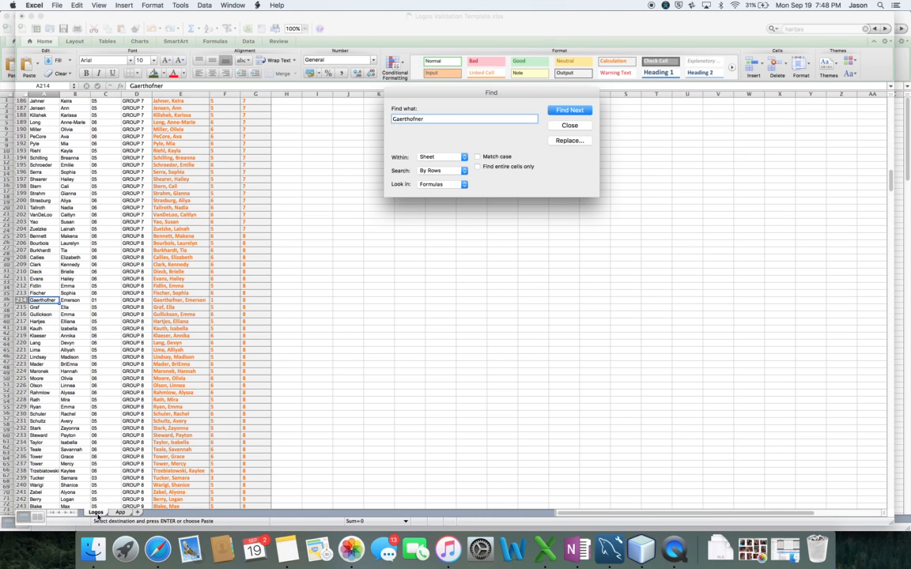
{"action": "left_click", "coordinate": [98, 301]}
{"action": "left_click", "coordinate": [567, 125]}
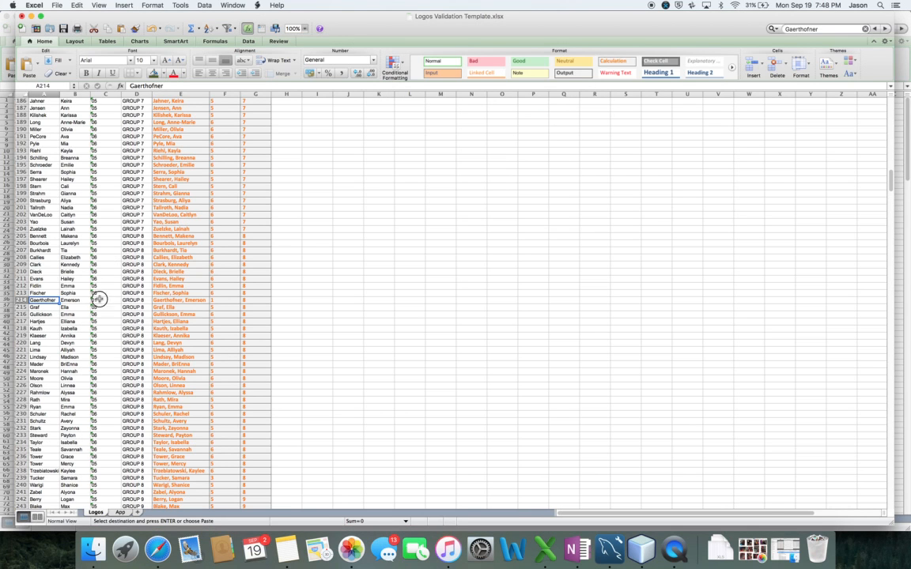
{"action": "left_click", "coordinate": [105, 300]}
Step: Return to the App sheet and compare the grade in C87 with the Wrong Grade formula in I87
{"action": "left_click", "coordinate": [119, 512]}
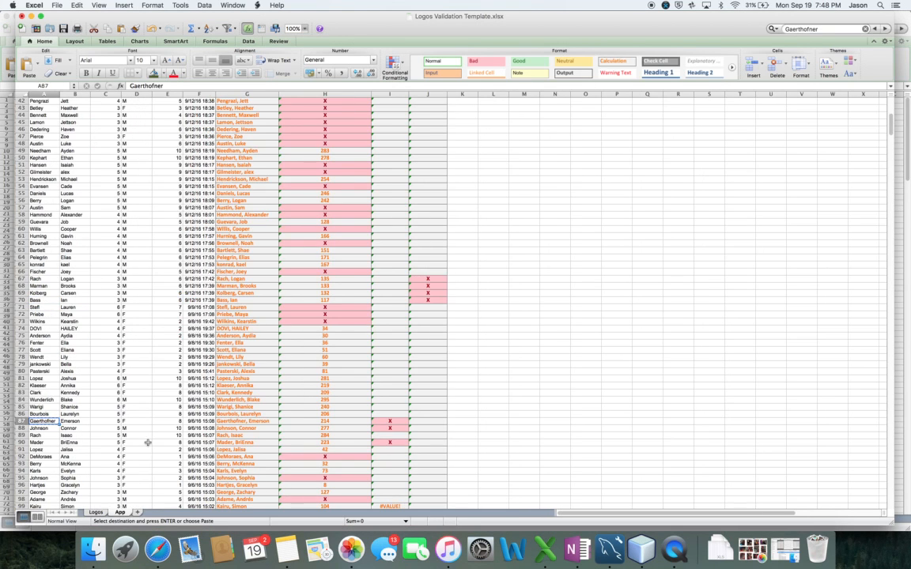
{"action": "left_click", "coordinate": [111, 421]}
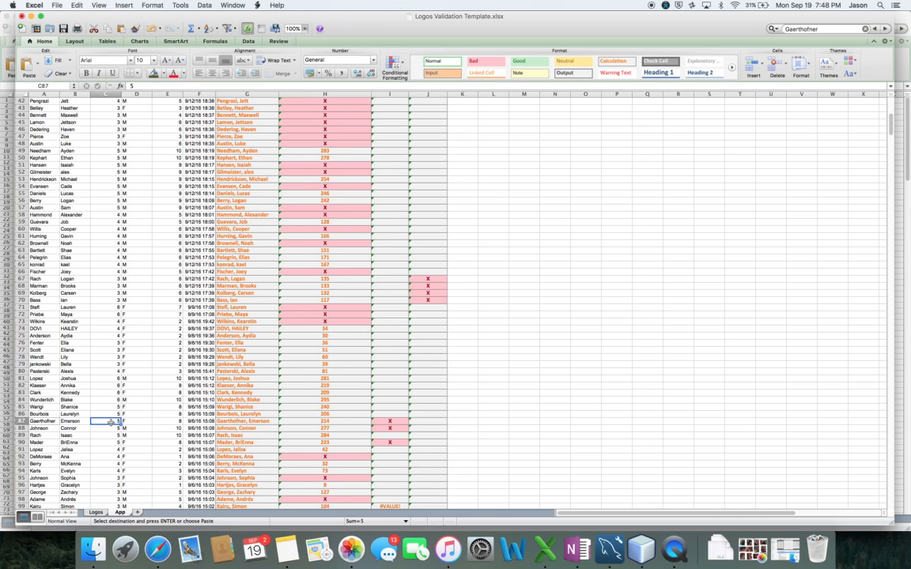
{"action": "left_click", "coordinate": [389, 421]}
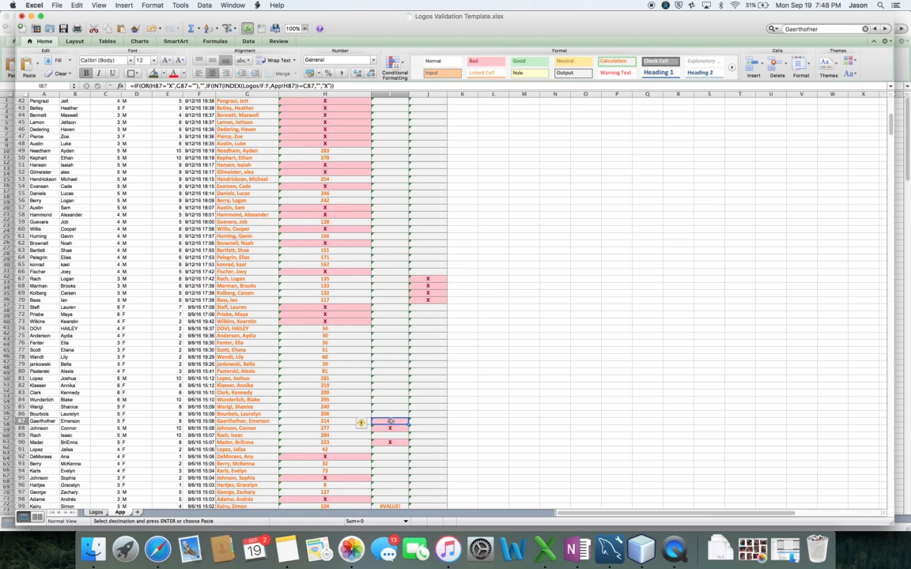
Step: Inspect the Wrong Grade formula in cell I99 of the App sheet
{"action": "scroll", "coordinate": [389, 421], "scroll_direction": "down", "scroll_amount": 2}
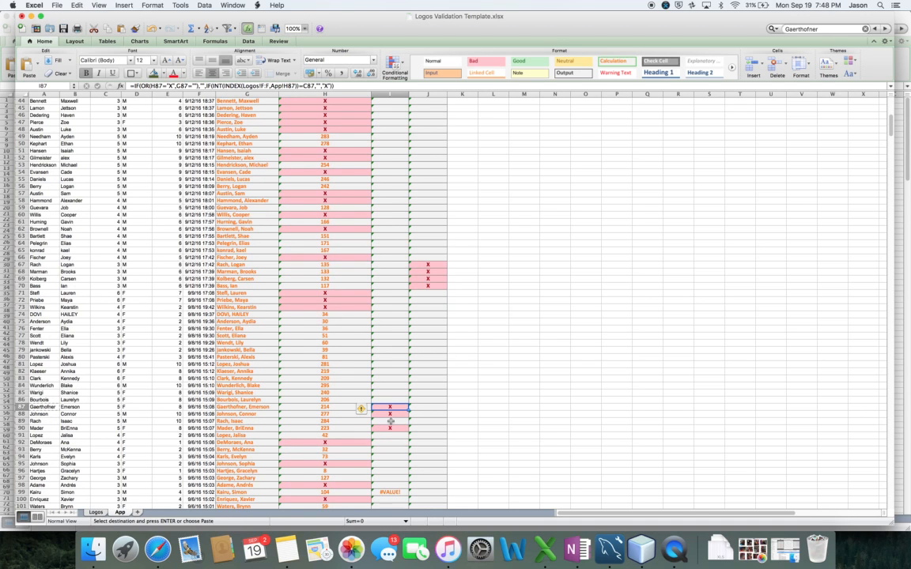
{"action": "scroll", "coordinate": [390, 421], "scroll_direction": "down", "scroll_amount": 4}
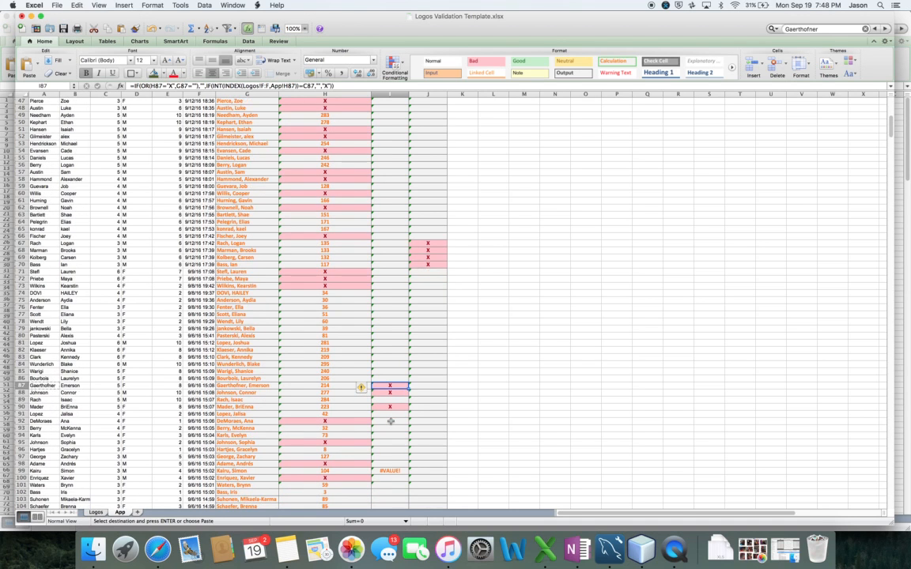
{"action": "left_click", "coordinate": [391, 464]}
{"action": "key", "text": "cmd+v"}
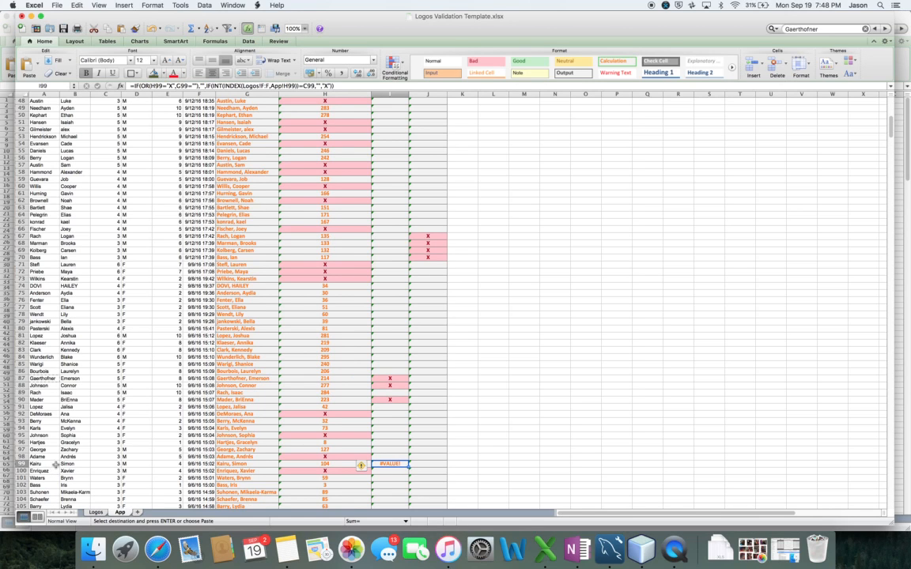
Step: Search the Logos sheet for the last name of the student in App row 99, and return to the App sheet
{"action": "left_click", "coordinate": [96, 513]}
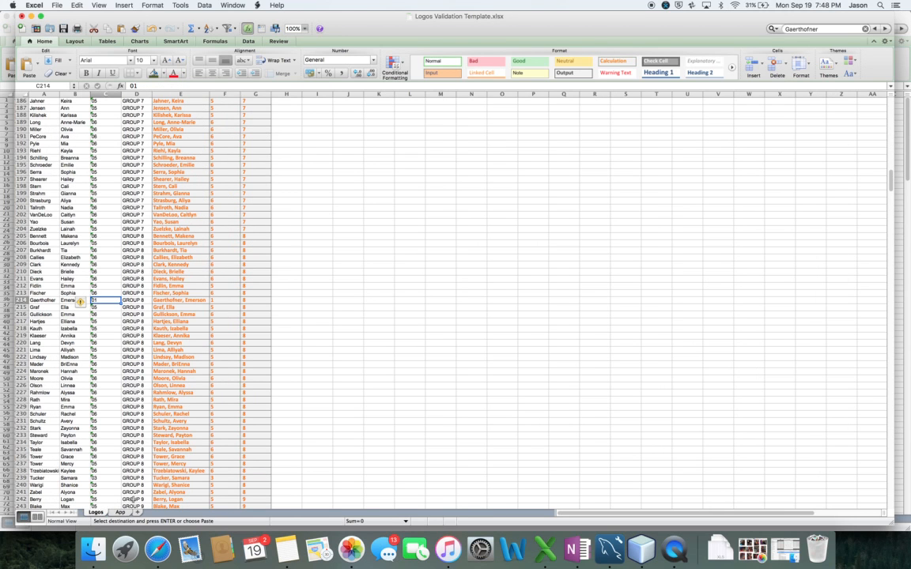
{"action": "key", "text": "super+f"}
{"action": "type", "text": "Kairu"}
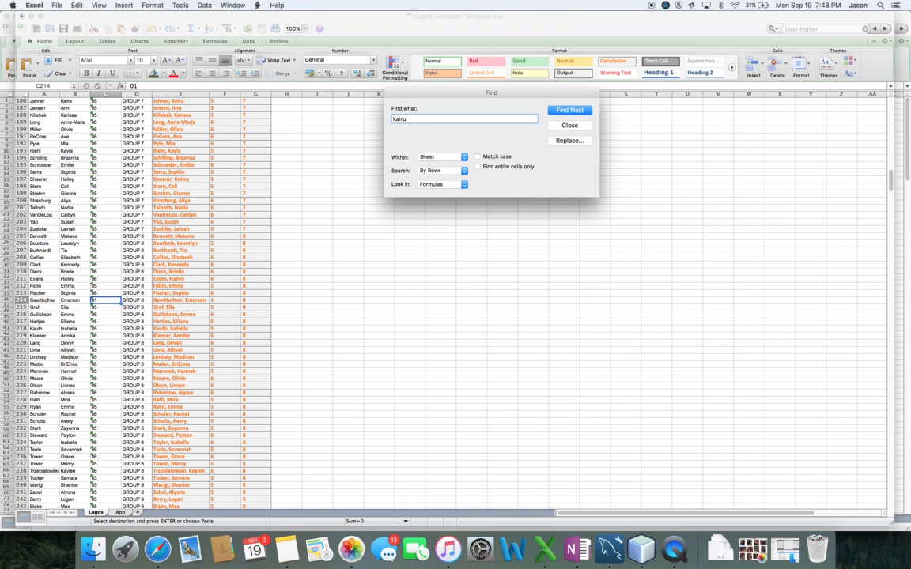
{"action": "key", "text": "Return"}
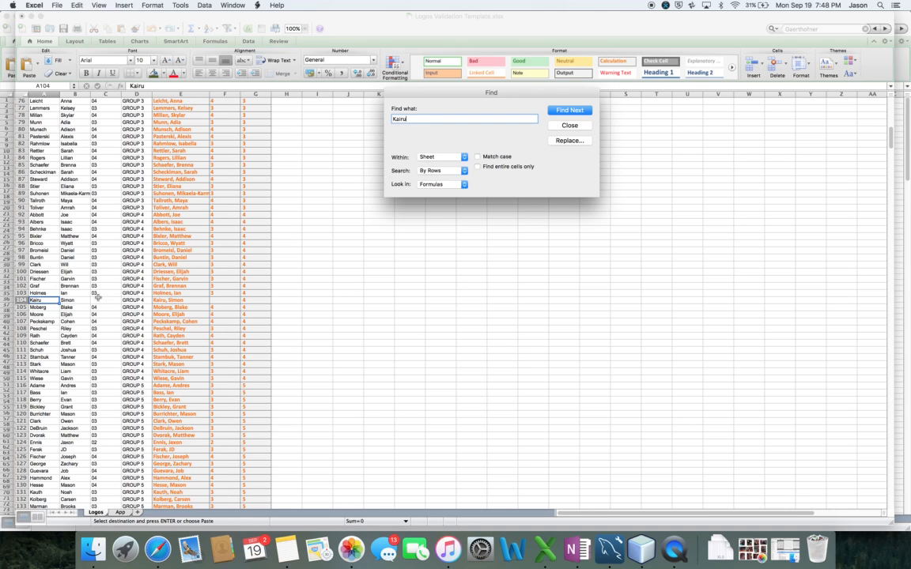
{"action": "left_click", "coordinate": [570, 126]}
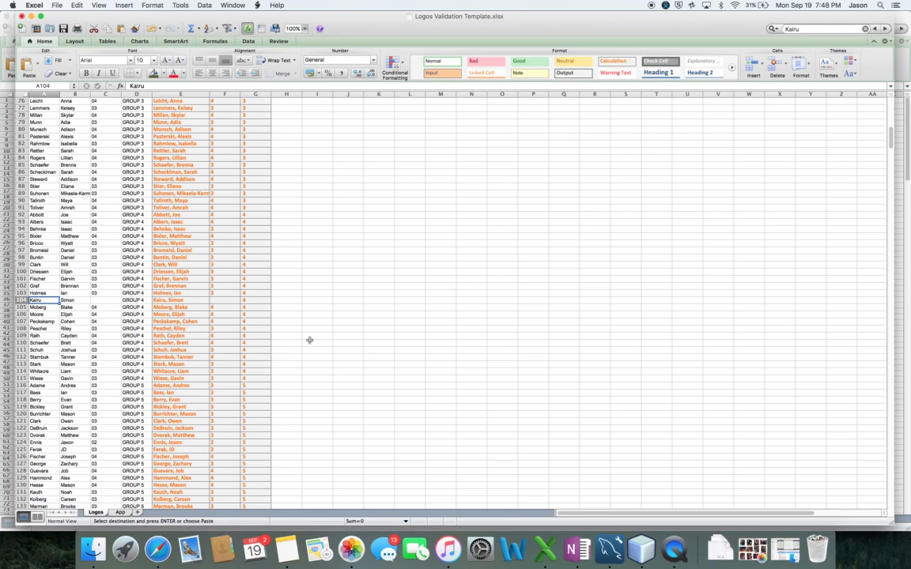
{"action": "left_click", "coordinate": [120, 513]}
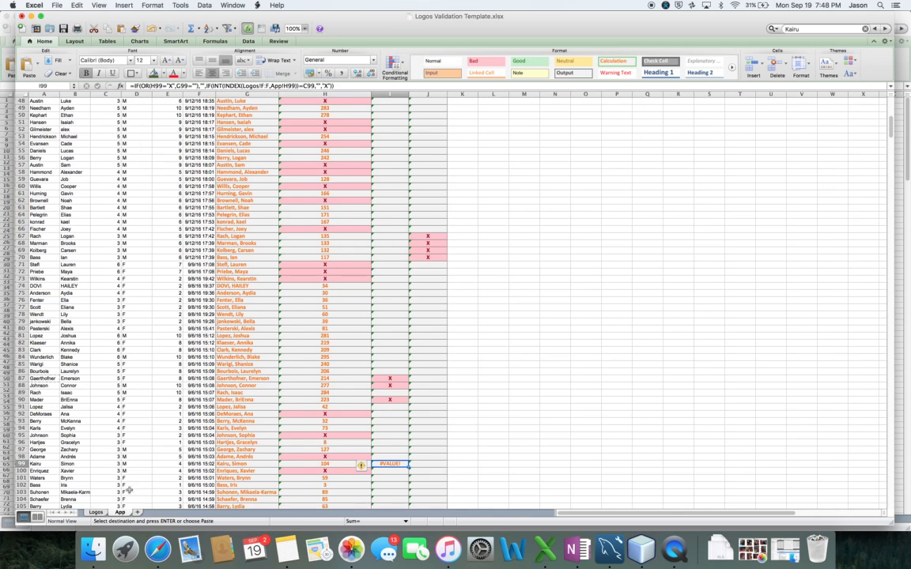
{"action": "left_click", "coordinate": [199, 328]}
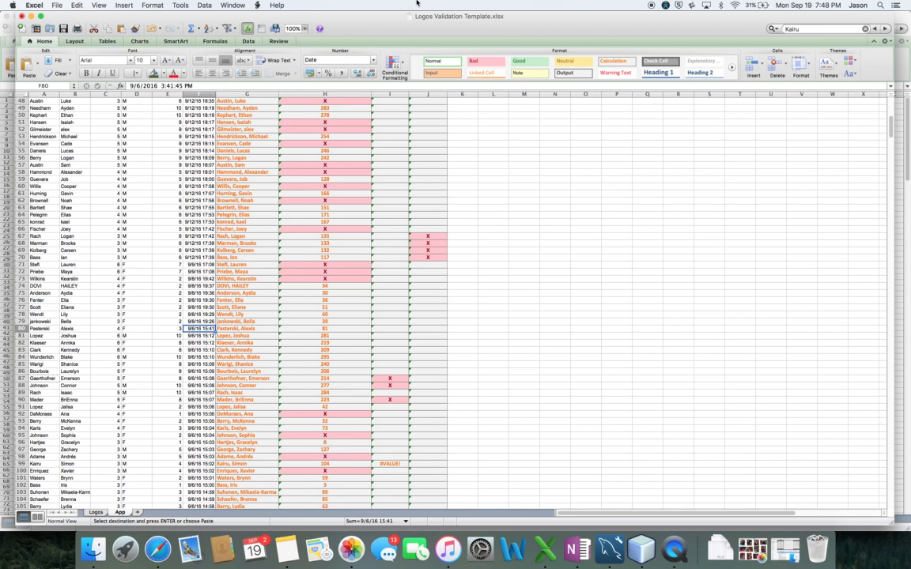